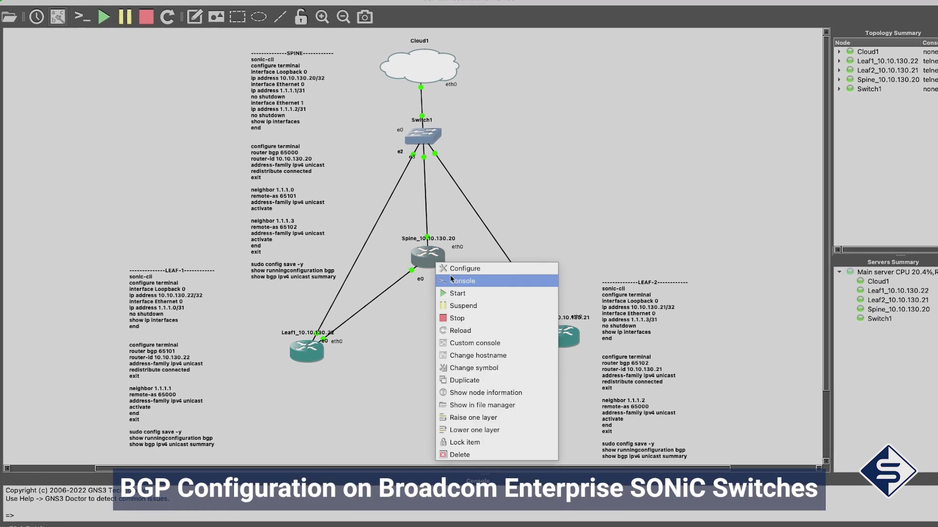
Paste the SPINE configuration note into a Spine console session
click(484, 339)
drag(565, 68, 565, 52)
click(251, 60)
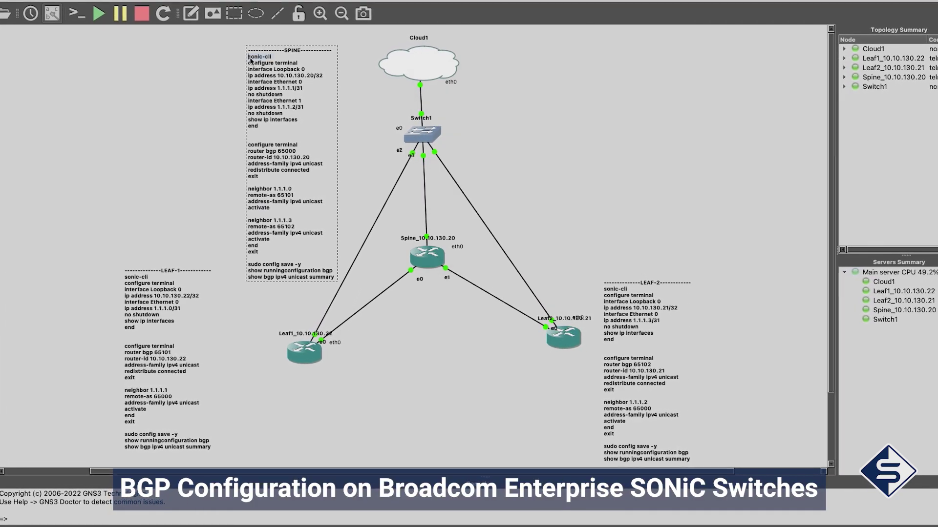
key(super+Tab)
key(super+v)
Paste the LEAF-1 configuration note into a Leaf1 console session
right_click(425, 257)
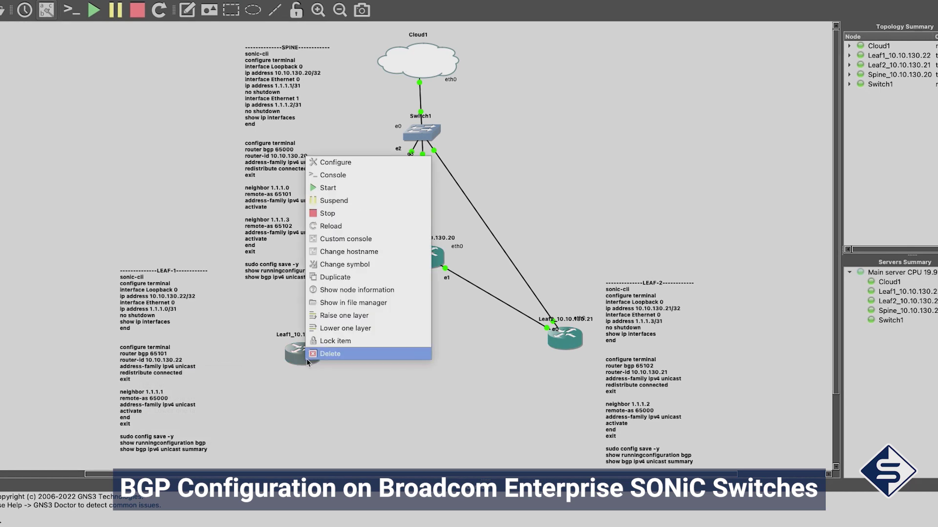
click(481, 181)
click(118, 287)
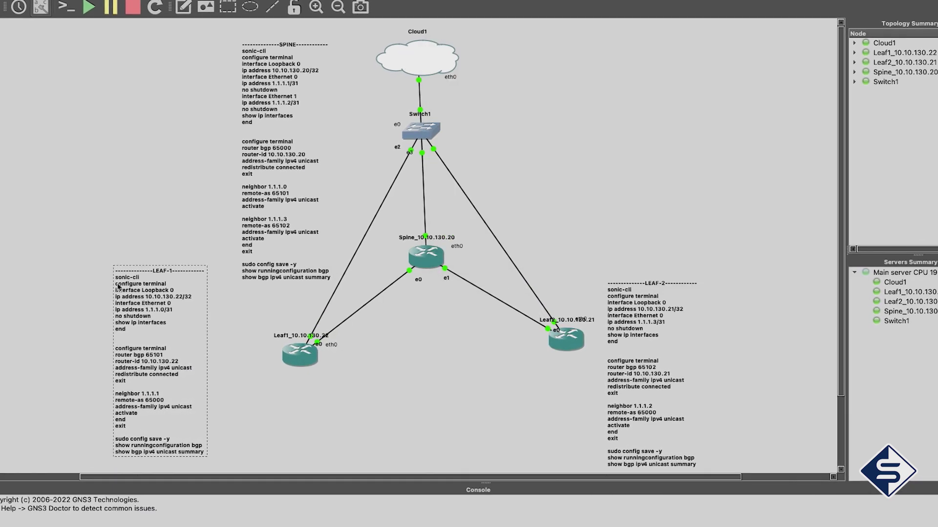
key(super+Tab)
key(super+v)
click(619, 296)
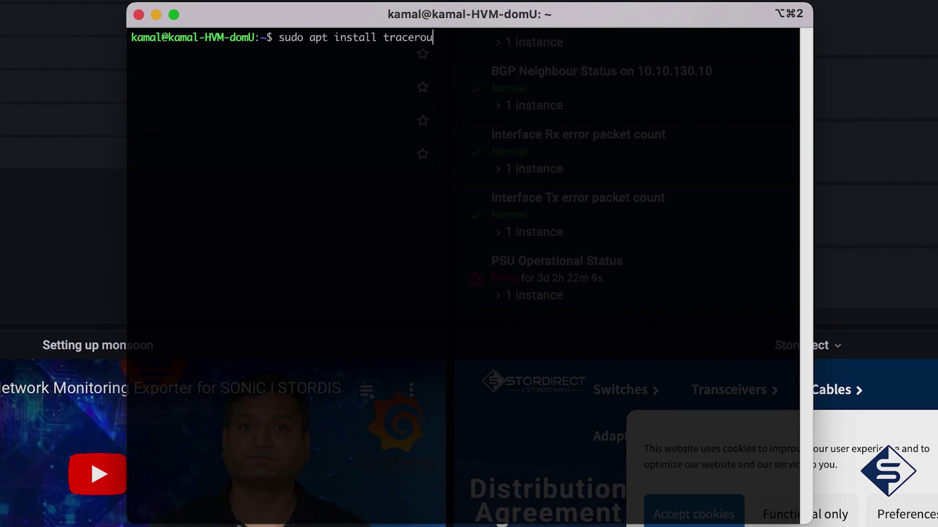
Install traceroute, trace the route to google.com, and install whois
text(eroute)
key(Return)
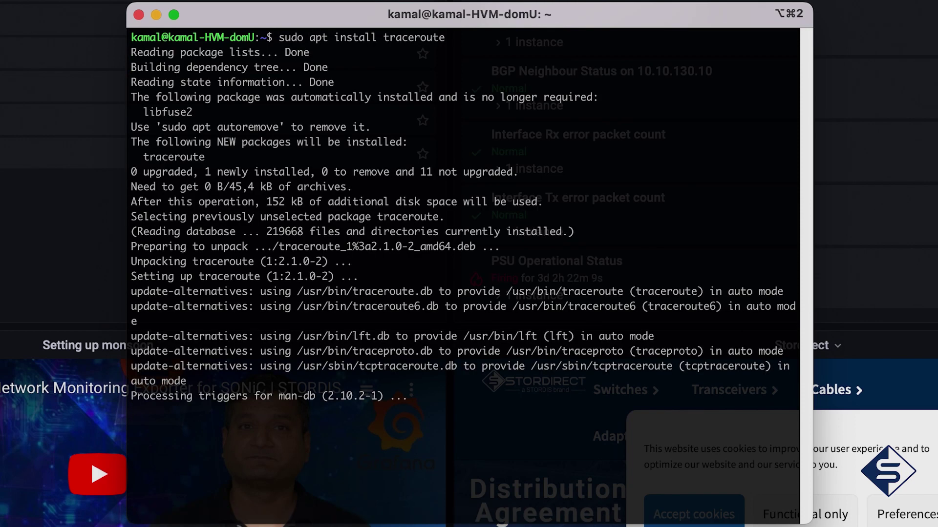
text(tracero)
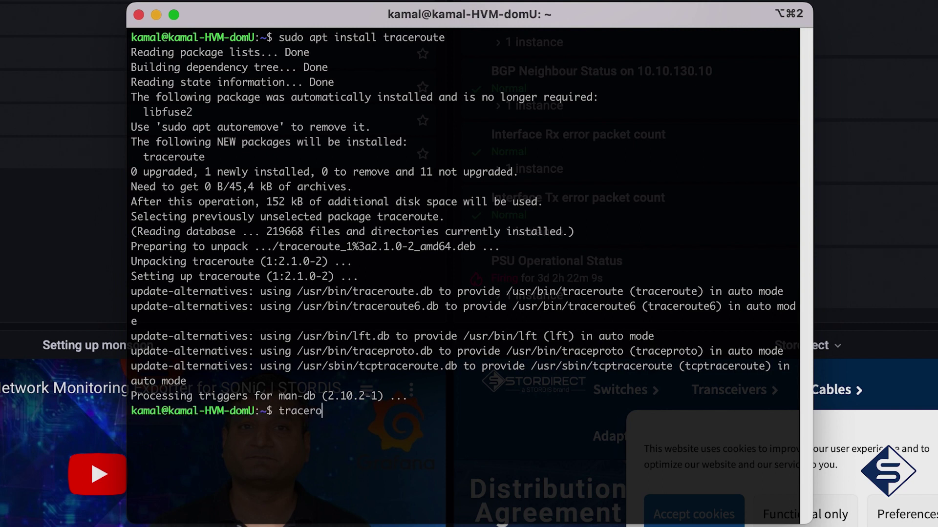
text(ute google.comsud)
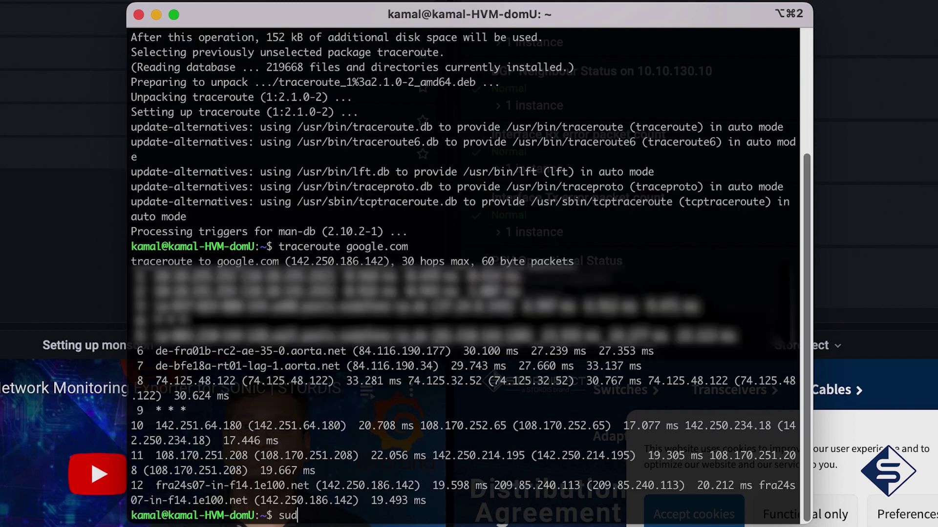
text(o apt install who)
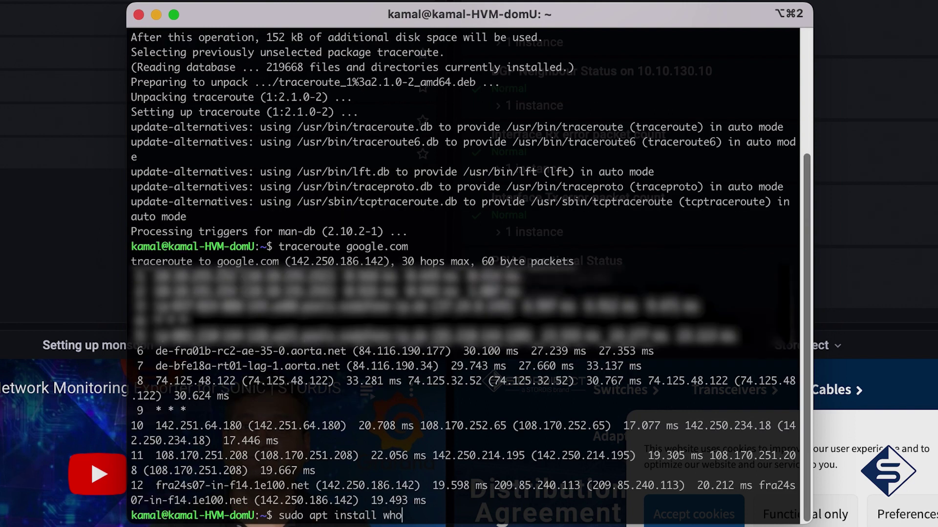
text(is)
key(Return)
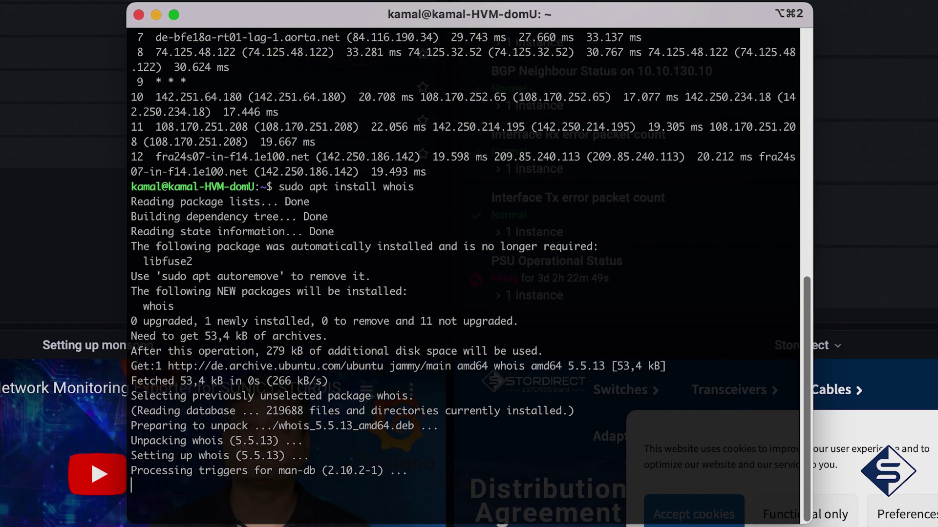
Run a whois lookup on hop 7's address 84.116.190.34
text(whois)
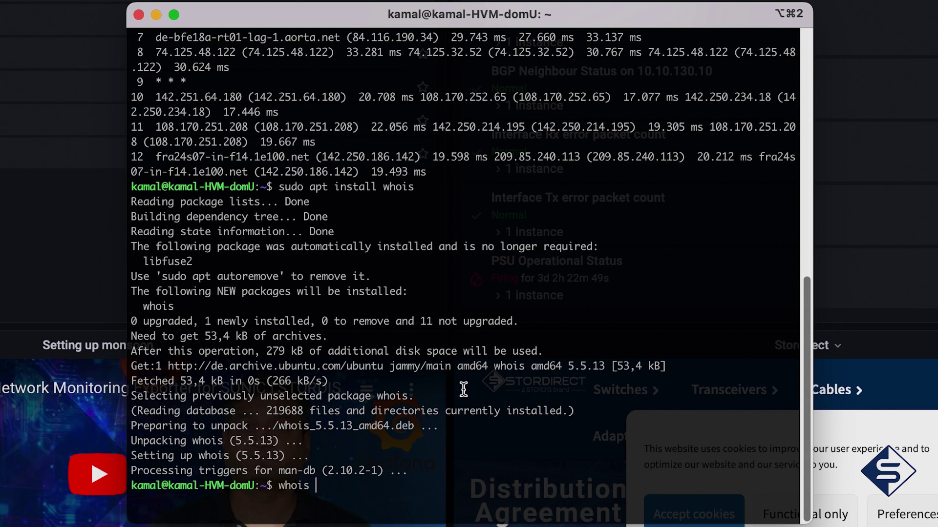
scroll(463, 389, up, 3)
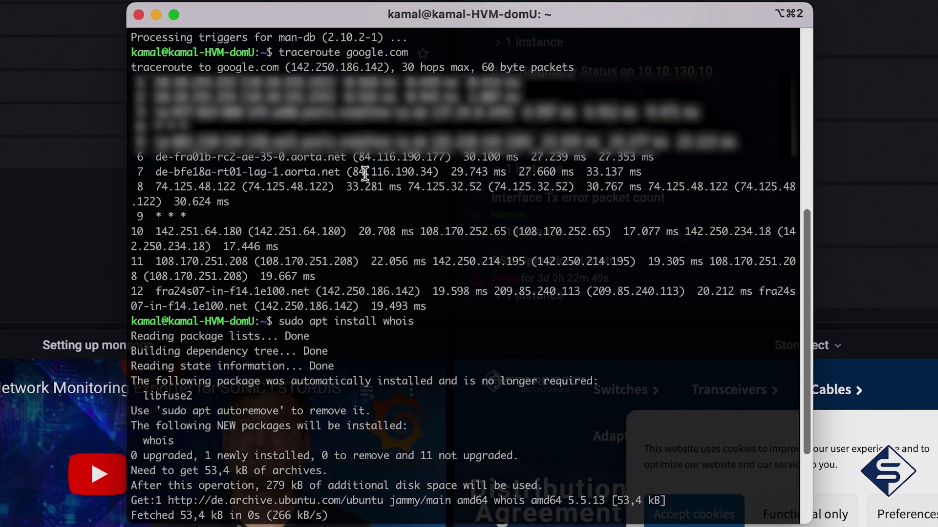
drag(353, 173, 433, 175)
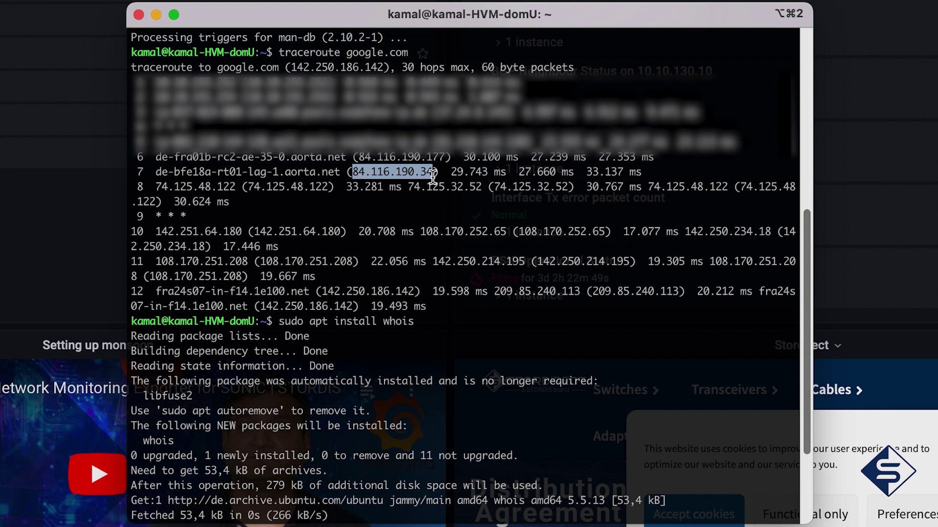
scroll(433, 176, down, 3)
text(84.116.190.34)
key(Right)
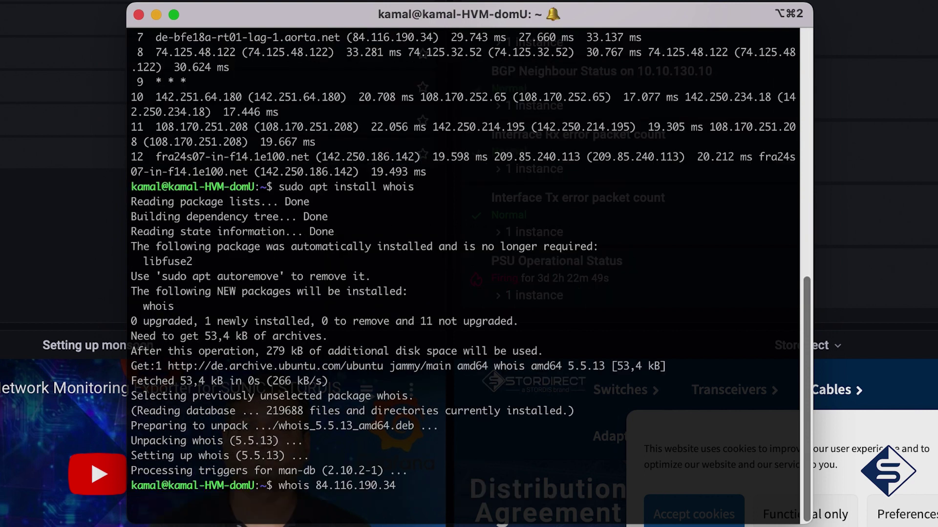
key(Return)
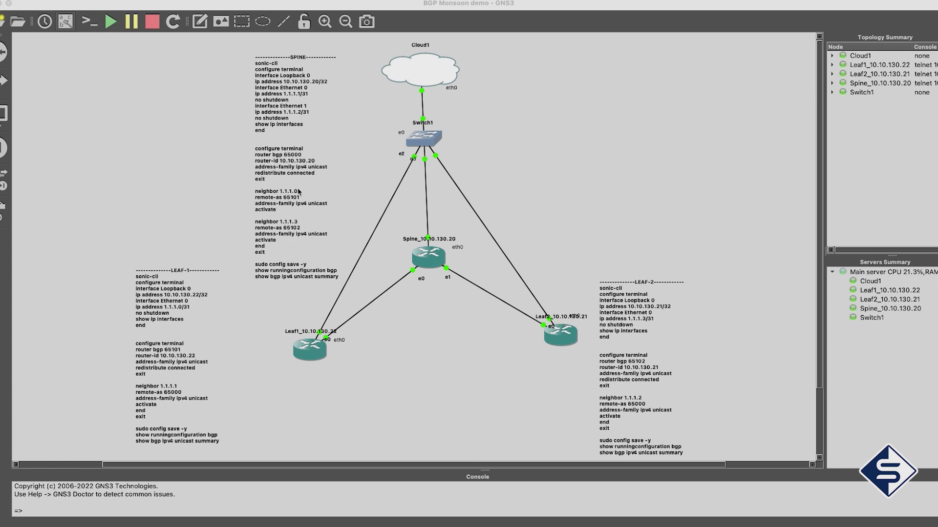
Select the SPINE note's lines from sonic-cli through the second neighbor activate
click(184, 359)
click(630, 379)
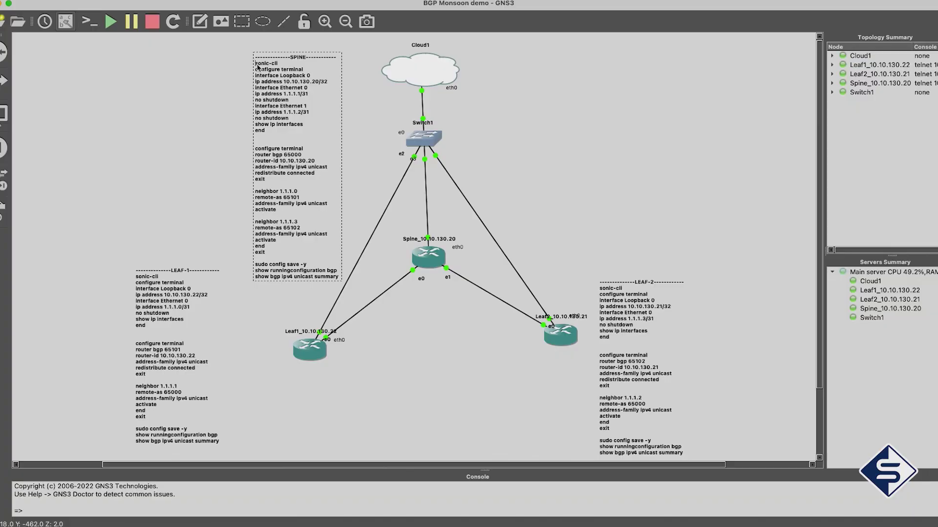
key(shift+Down)
key(shift+Down)
key(shift+Down)
key(shift+Down)
key(shift+Down)
key(shift+Down)
key(shift+Down)
key(shift+Down)
key(shift+Down)
key(shift+Down)
key(shift+Down)
key(shift+Down)
key(shift+Down)
key(shift+Down)
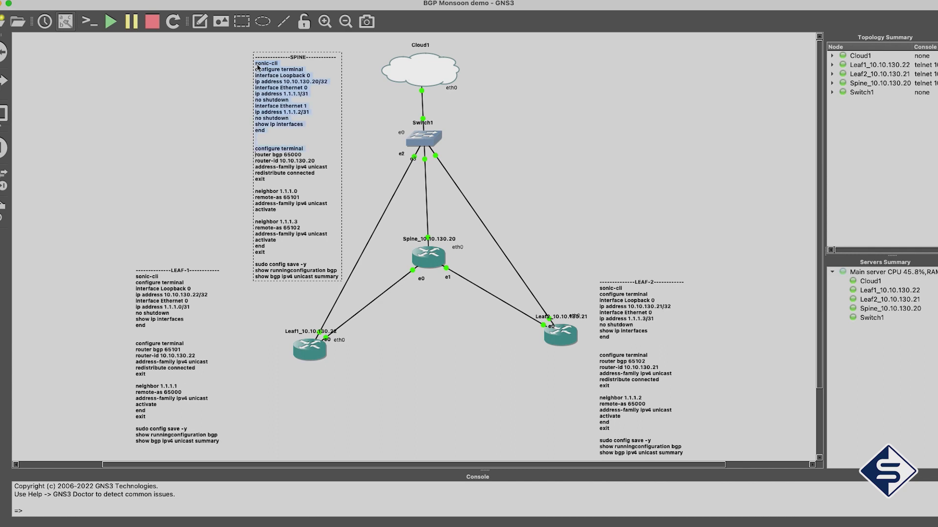
key(shift+Down)
key(shift+Down)
key(shift+Down)
key(shift+Down)
key(shift+Down)
key(shift+Down)
key(shift+Down)
key(shift+Down)
key(shift+Down)
key(shift+Down)
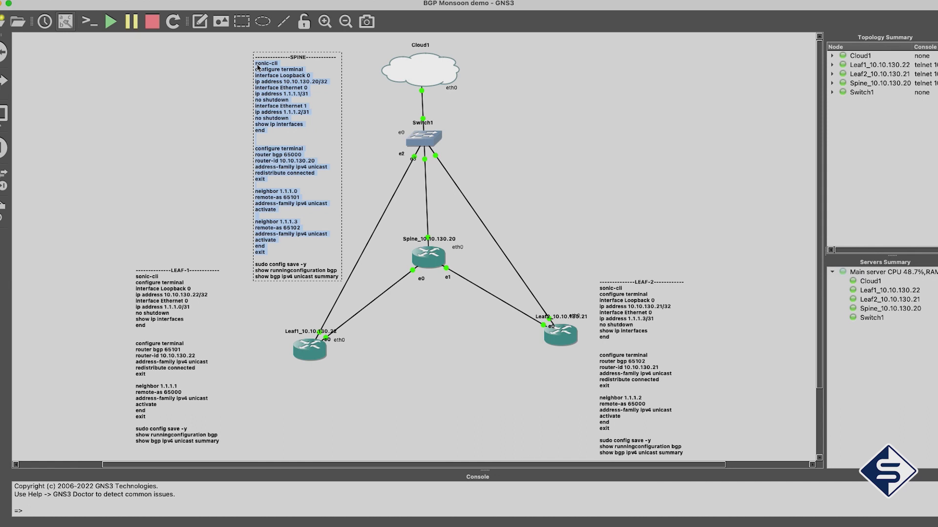
In the Spine console, start sonic-cli and paste the SPINE interface and BGP commands
key(super+Tab)
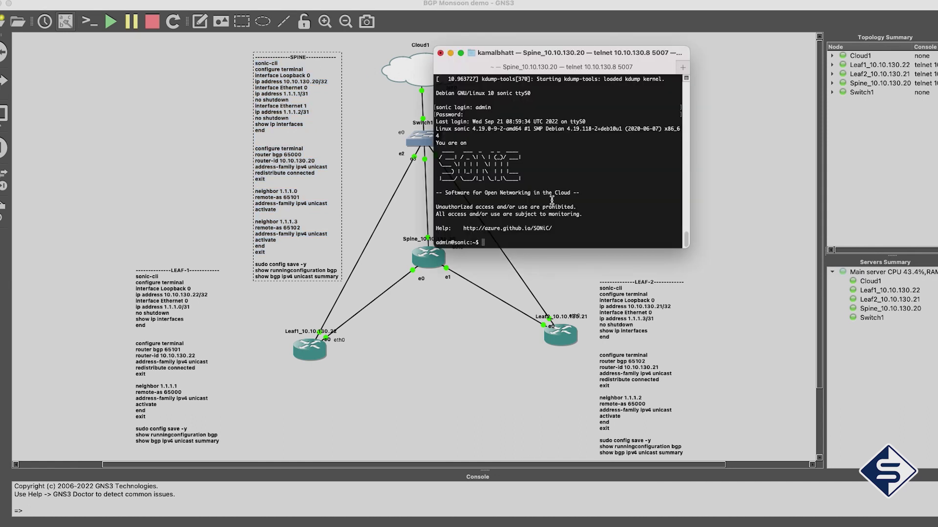
text(sonic-cli)
key(Return)
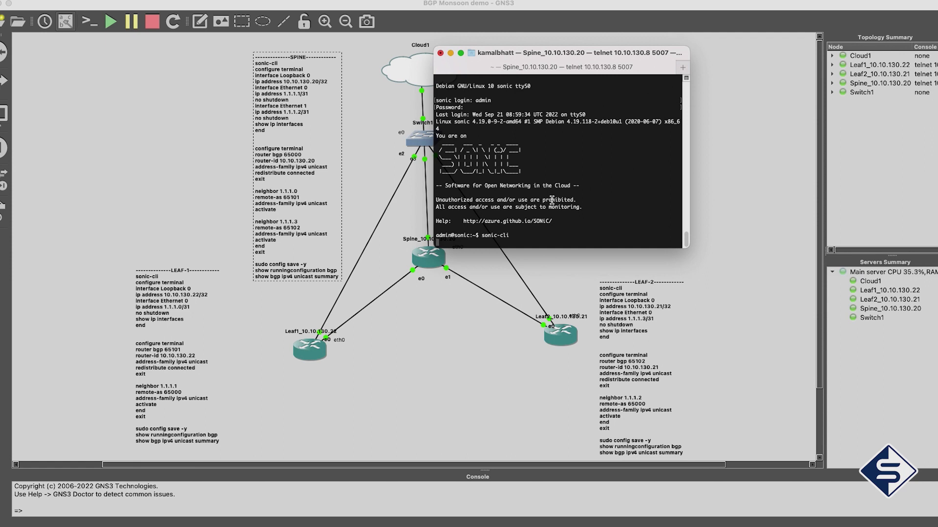
text(configure terminal interface Loopback 0 ip address 10.10.130.20/32 interface Ethernet 0 ip address 1.1.1.1/31 no shutdown interface Ethernet 1 ip address 1.1.1.2/31 no shutdown show ip interfaces end  configure terminal router bgp 65000 router-id 10.10.130.20 address-family ipv4 unicast redistribute connected exit  neighbor 1.1.1.0 remote-as 65101 address-family ipv4 unicast activate  neighbor 1.1.1.3 remote-as 65102 address-family ipv4 unicast activate end exit)
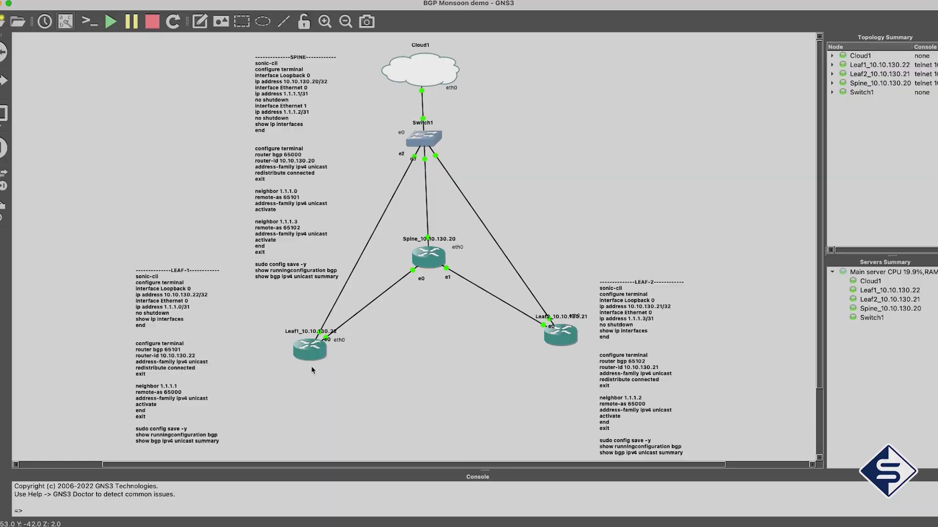
Open a Leaf1 console and log in as admin with the account password
right_click(310, 356)
click(386, 180)
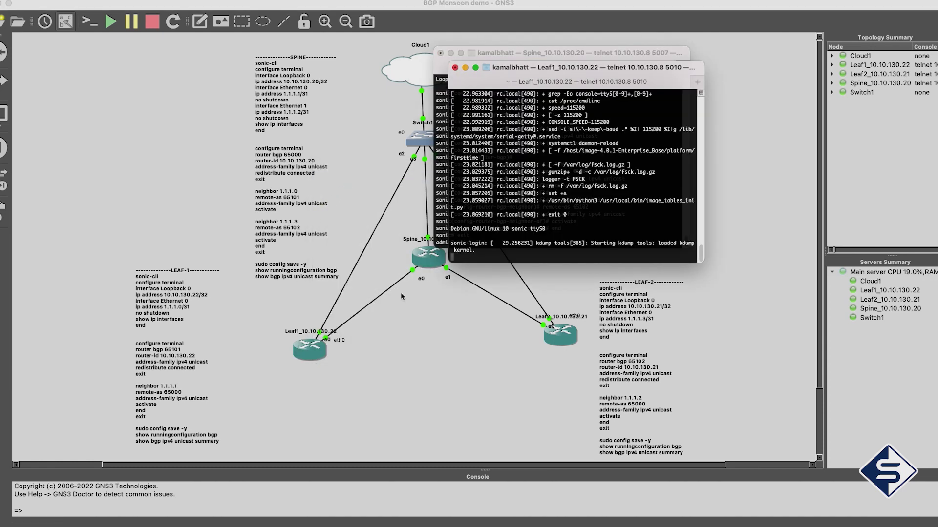
key(Return)
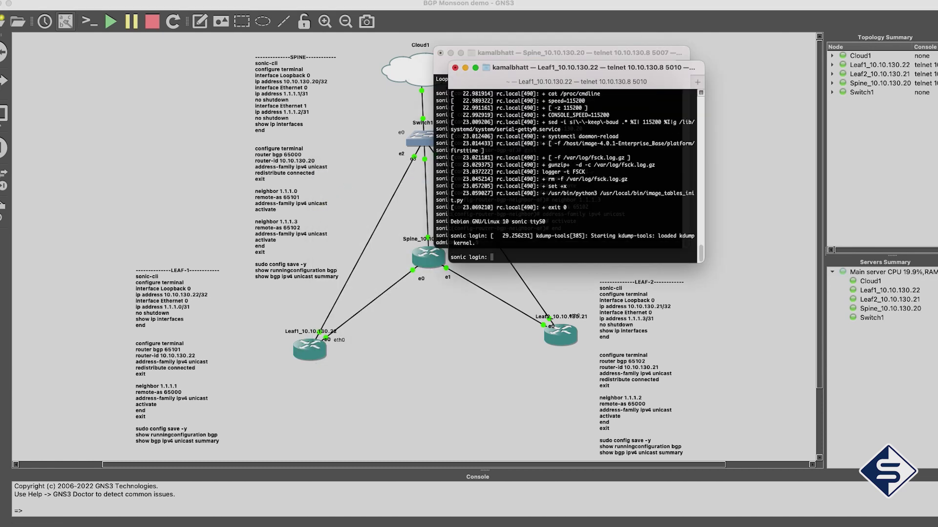
text(admin)
key(Return)
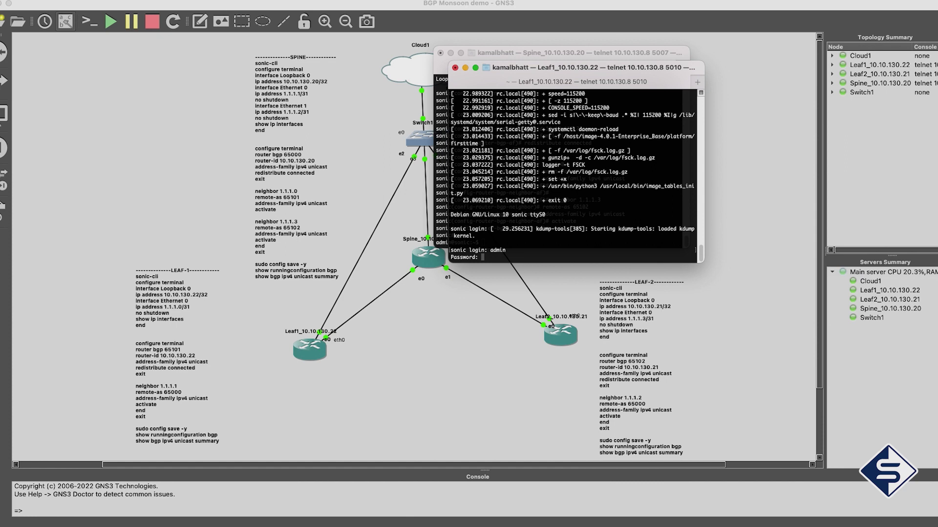
text(YourPaSsWoRd)
key(Return)
Paste the LEAF-1 note's BGP 65101 config into Leaf1, then copy the LEAF-2 note
click(138, 282)
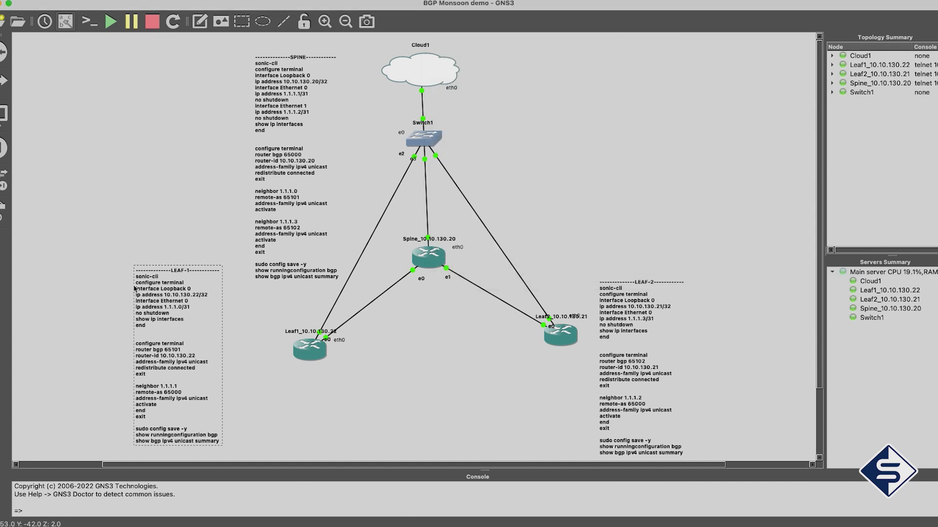
double_click(137, 281)
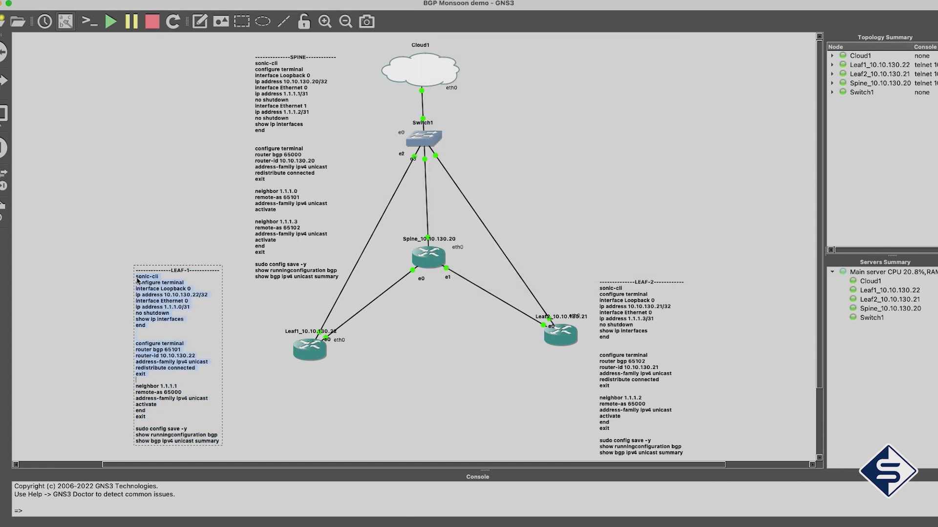
key(super+c)
key(super+Tab)
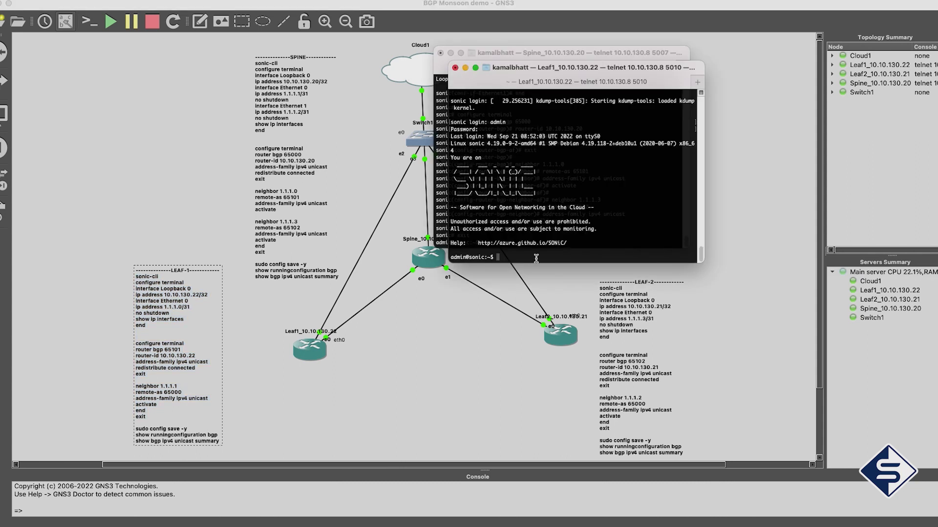
key(super+v)
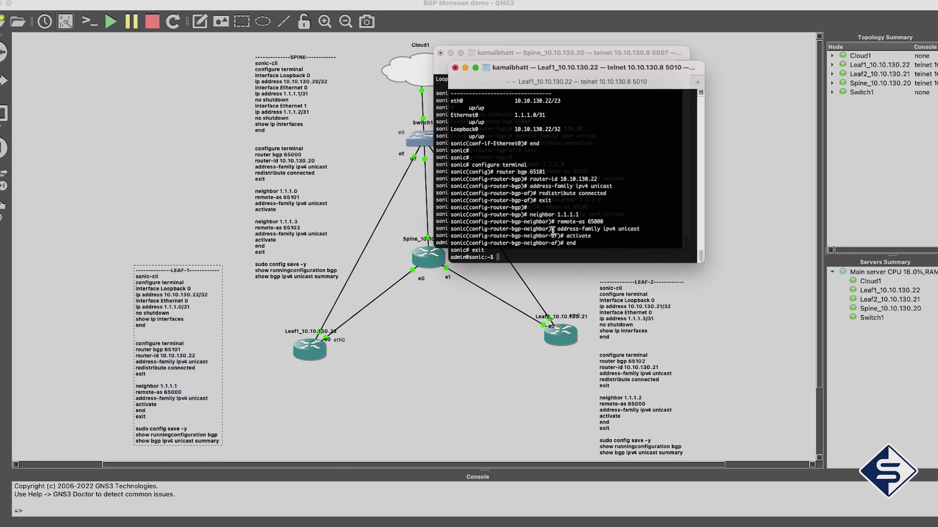
key(super+Tab)
double_click(601, 291)
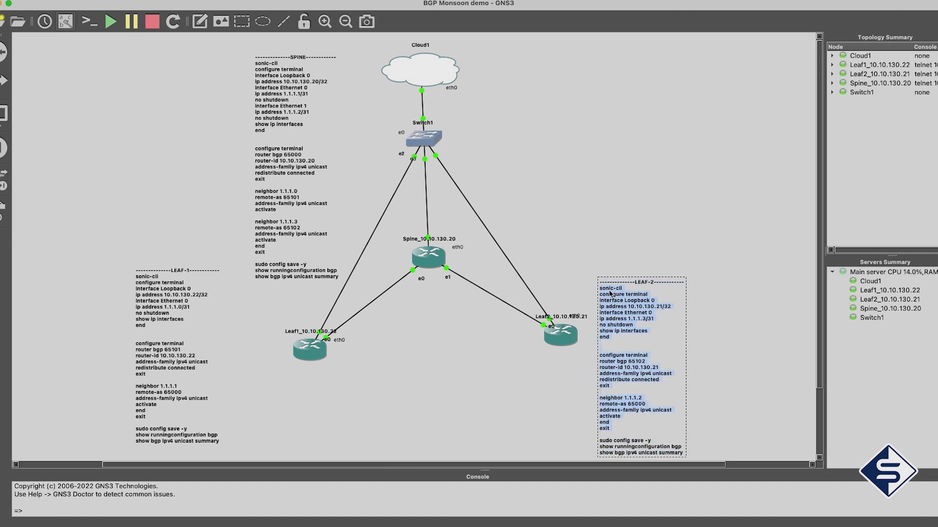
key(super+Tab)
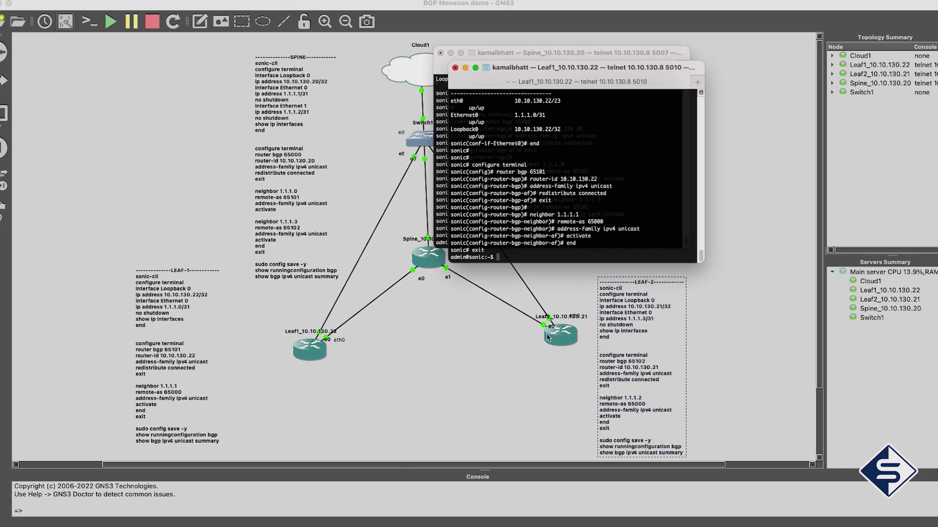
Open a Leaf2 console, log in as admin, and enter sonic-cli
right_click(548, 337)
click(567, 348)
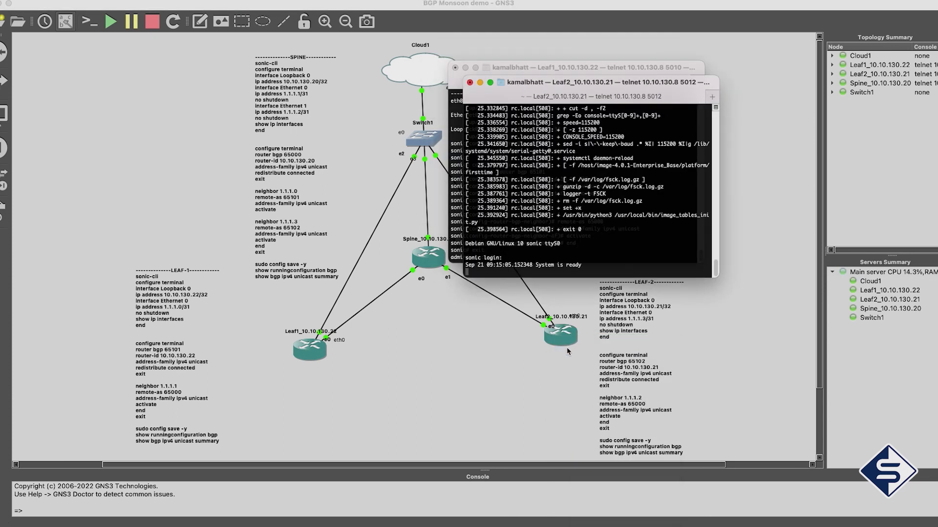
key(Return)
text(admin)
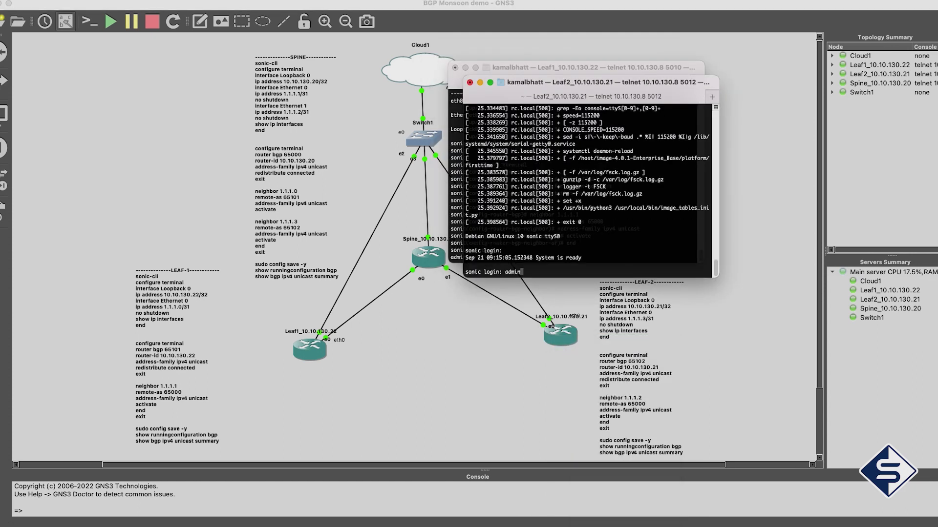
key(Return)
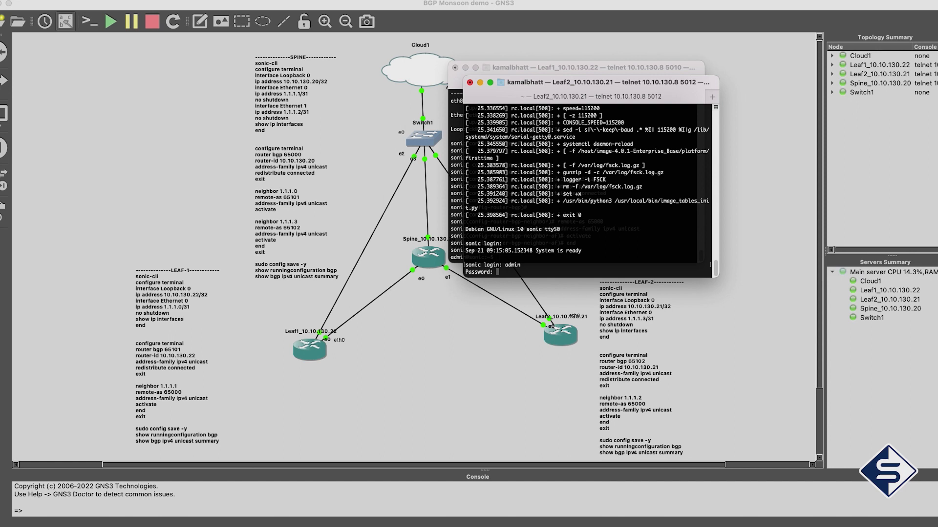
key(Return)
drag(613, 84, 686, 108)
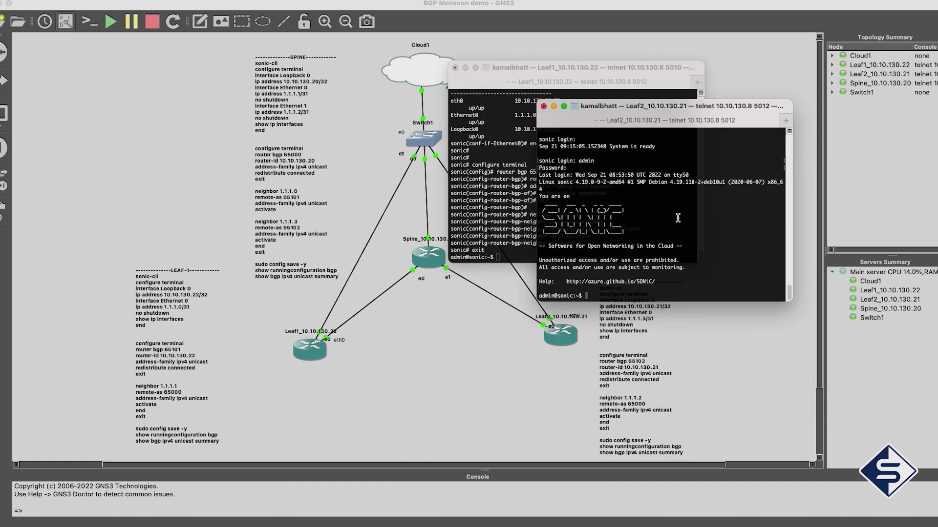
text(sonic-cli)
key(Return)
Apply the LEAF-2 configuration on Leaf2 and arrange the three console windows
key(super+v)
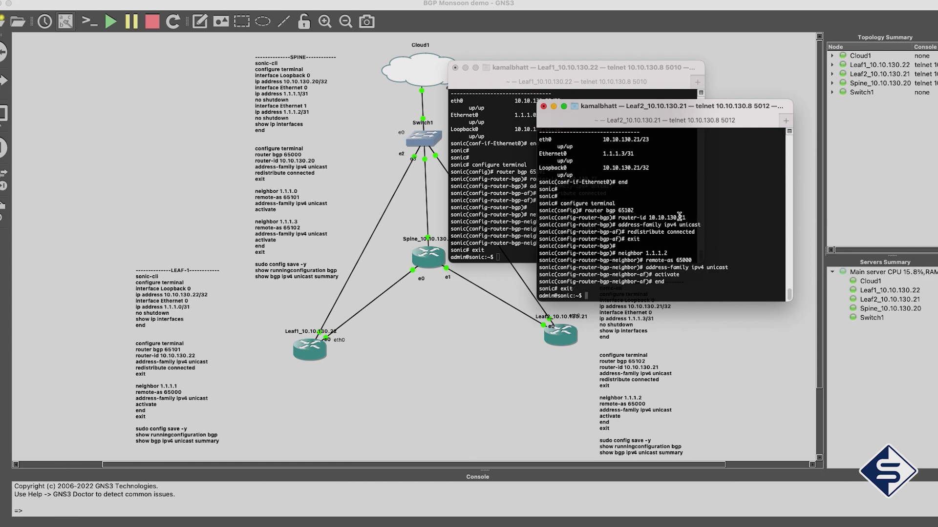
drag(684, 118, 737, 243)
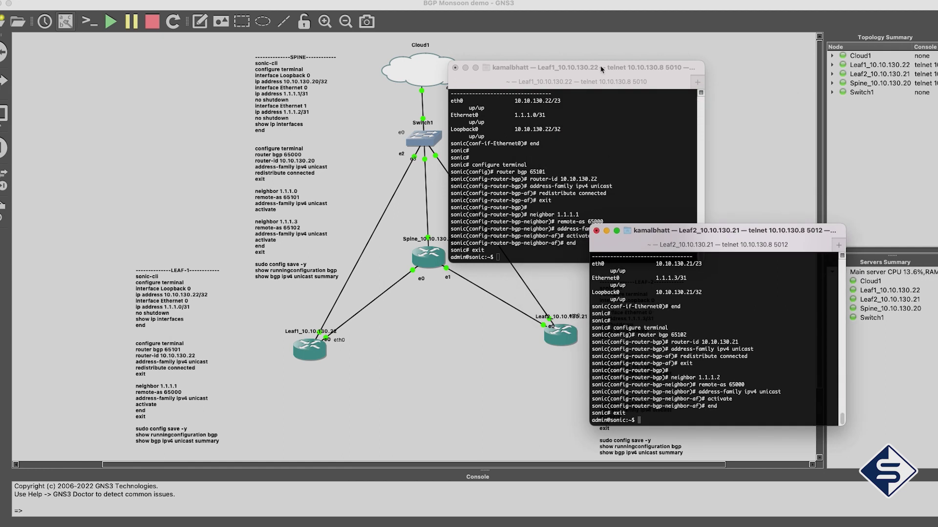
drag(601, 69, 185, 249)
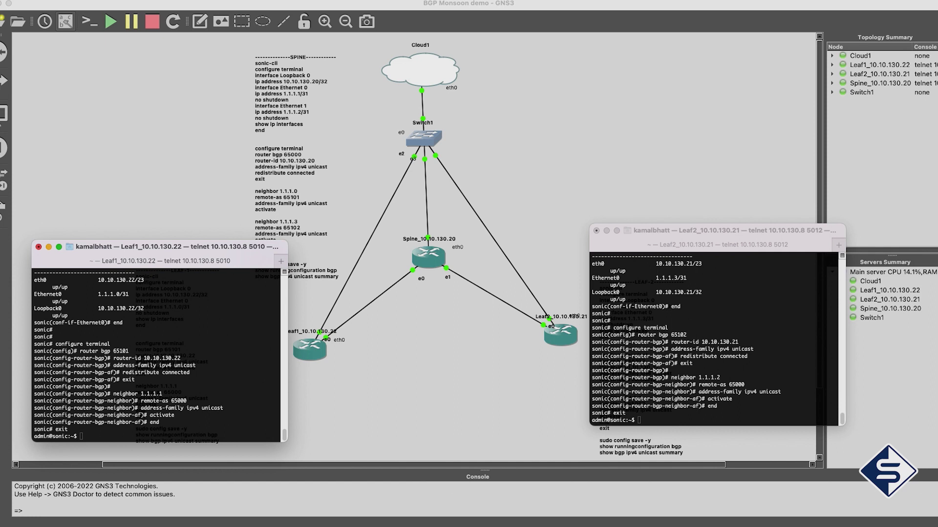
key(super+grave)
drag(567, 75, 459, 54)
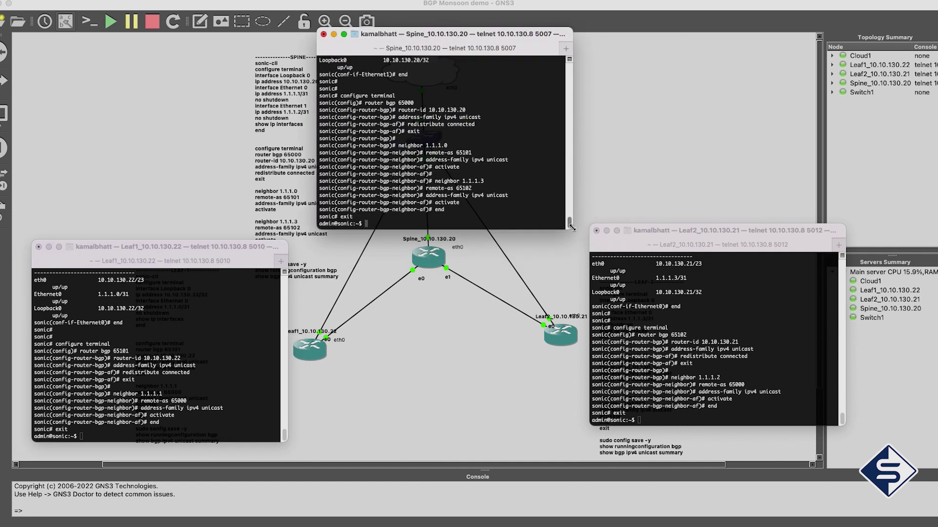
mouse_move(160, 245)
mouse_down()
mouse_move(130, 242)
mouse_move(122, 275)
mouse_move(155, 254)
mouse_up()
Save the configuration with config save -y on Spine, Leaf1 and Leaf2
text(config save)
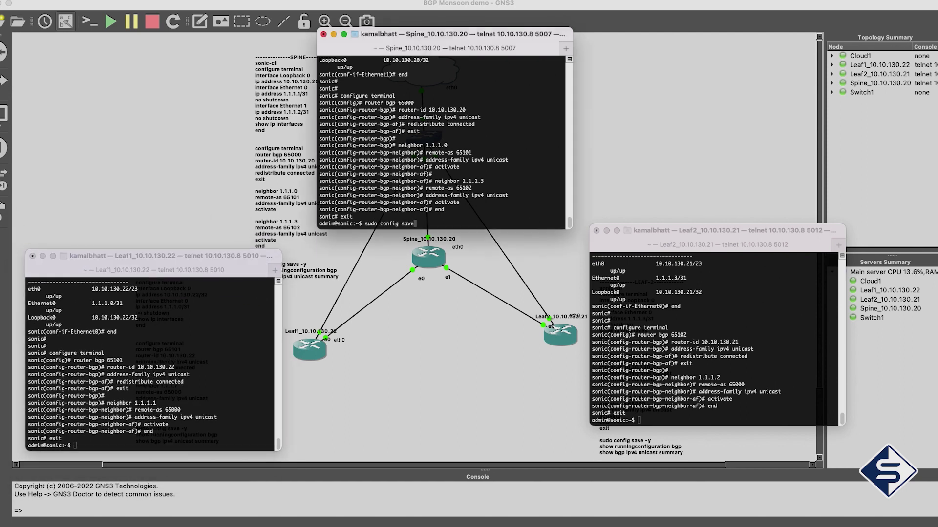
text( -y)
key(Return)
click(74, 446)
text(sud)
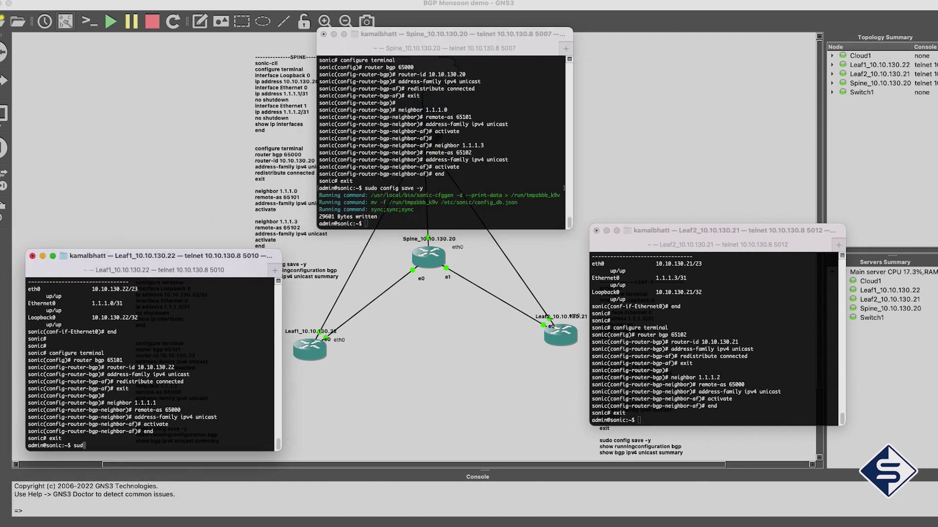
text(o config save -y)
key(Return)
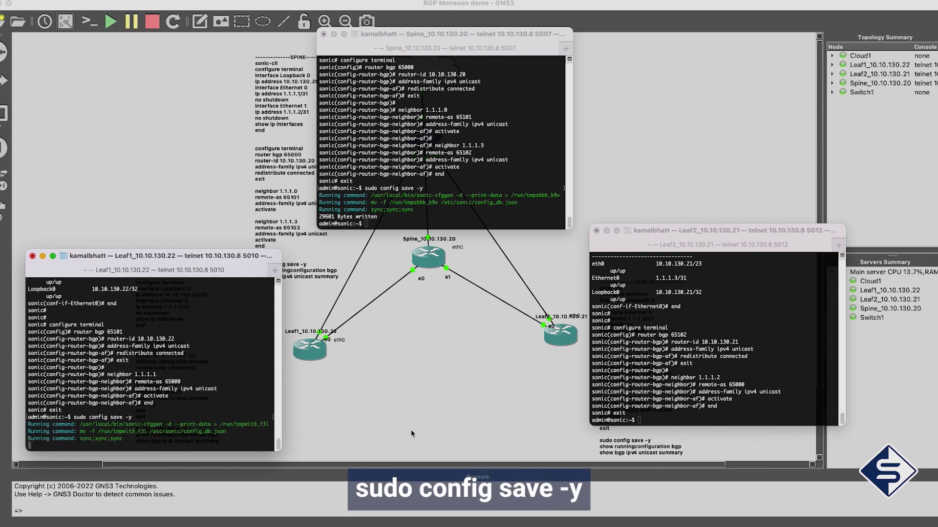
click(702, 395)
text(sudo )
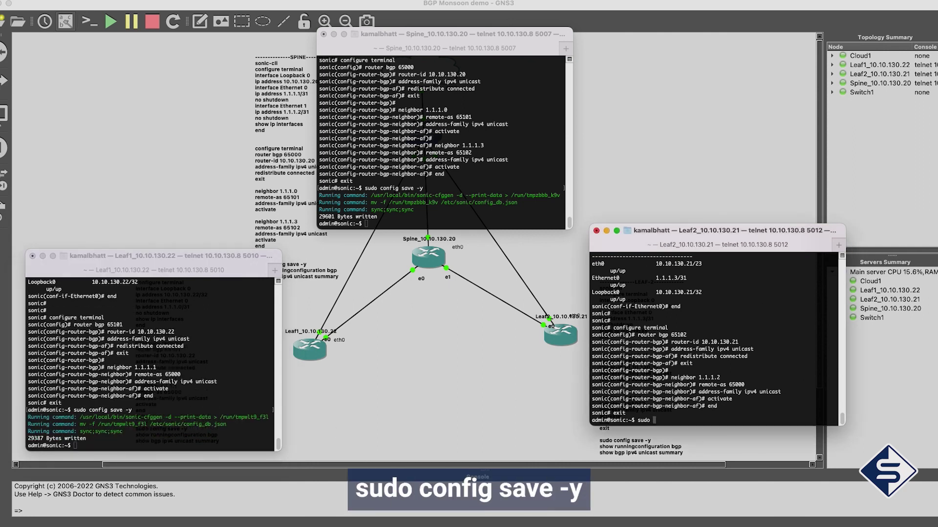
text(config sav)
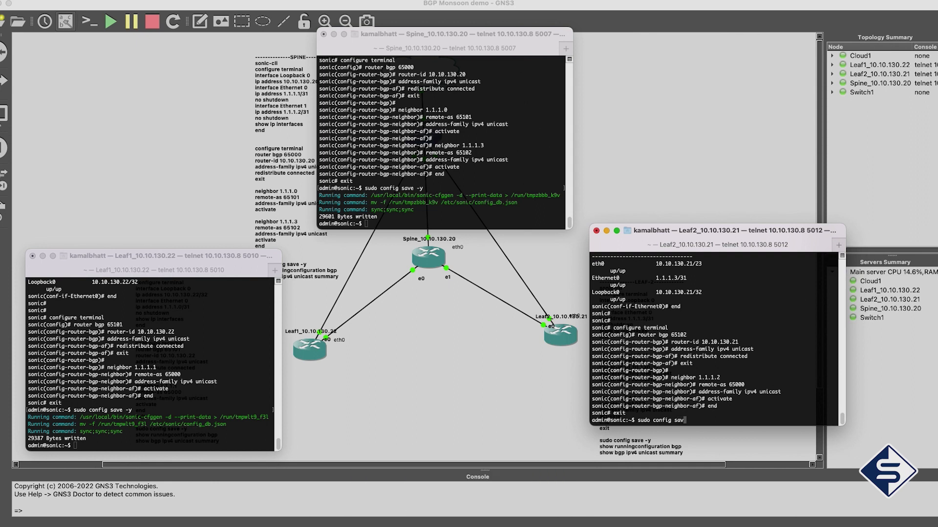
text(e -y)
key(Return)
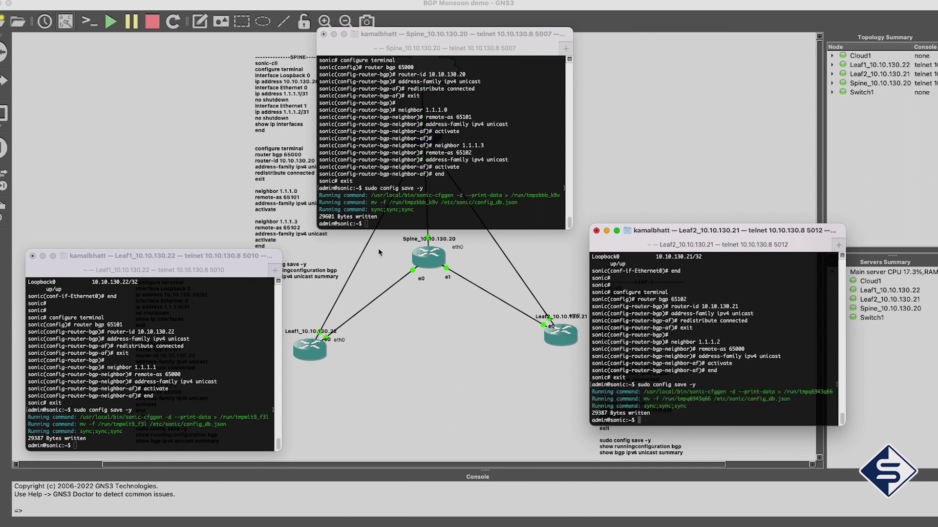
click(367, 209)
Run 'show runningconfiguration bgp' on Spine, Leaf1 and Leaf2
text(show )
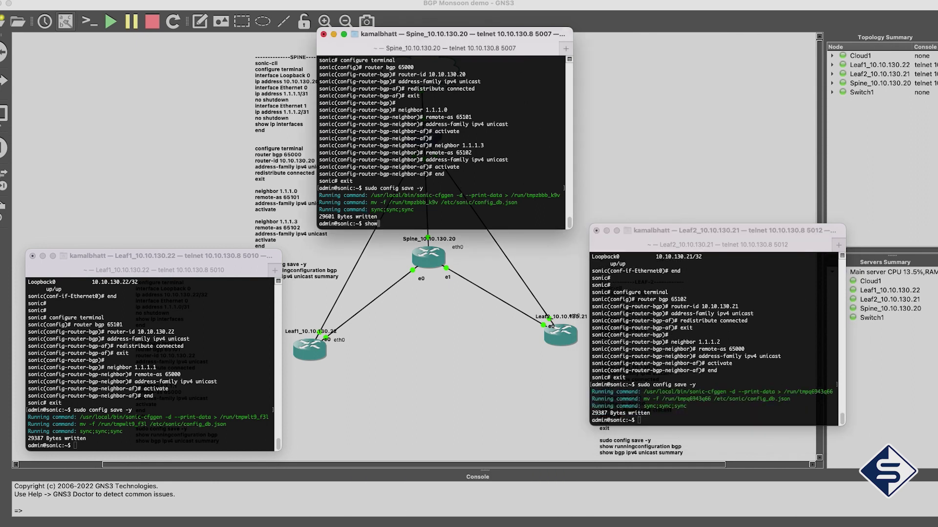
text(runningconfiguration bgp)
key(Return)
click(76, 446)
text(sh)
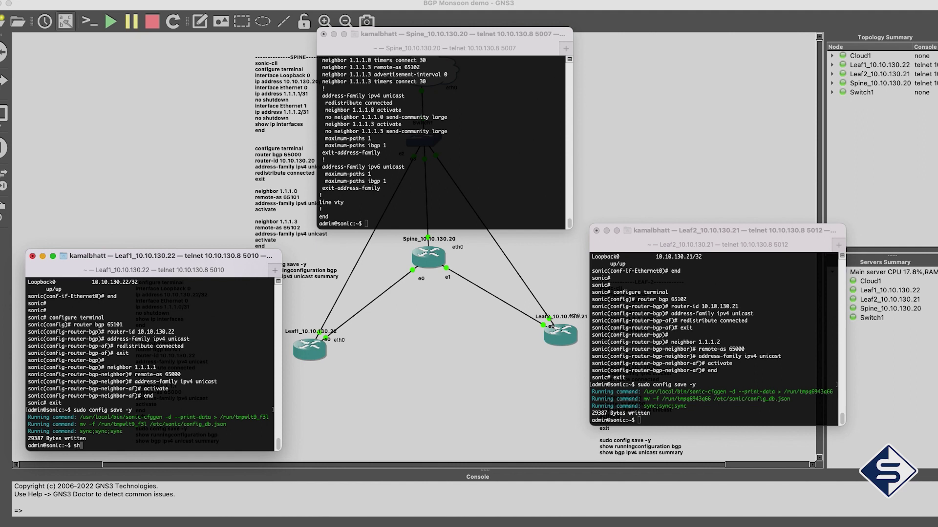
text(ow runningconfiguration bgp)
key(Return)
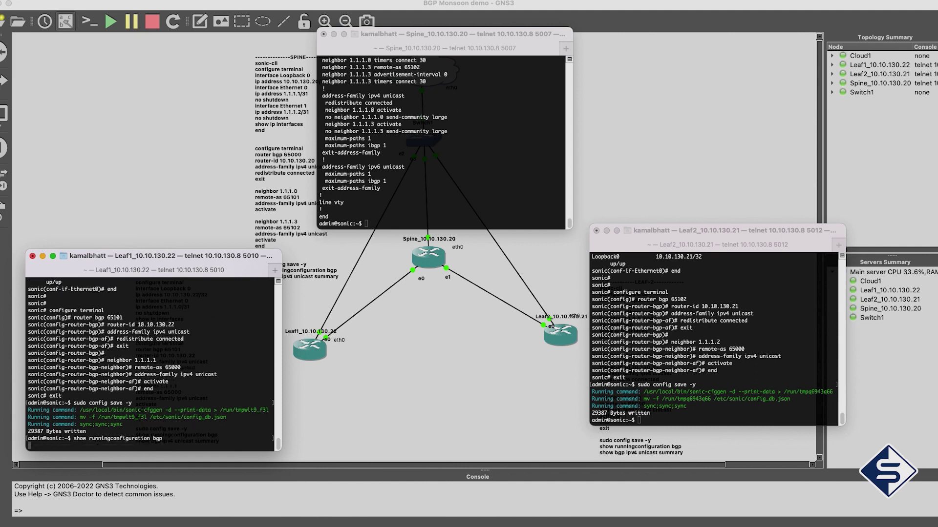
click(637, 420)
text(show running)
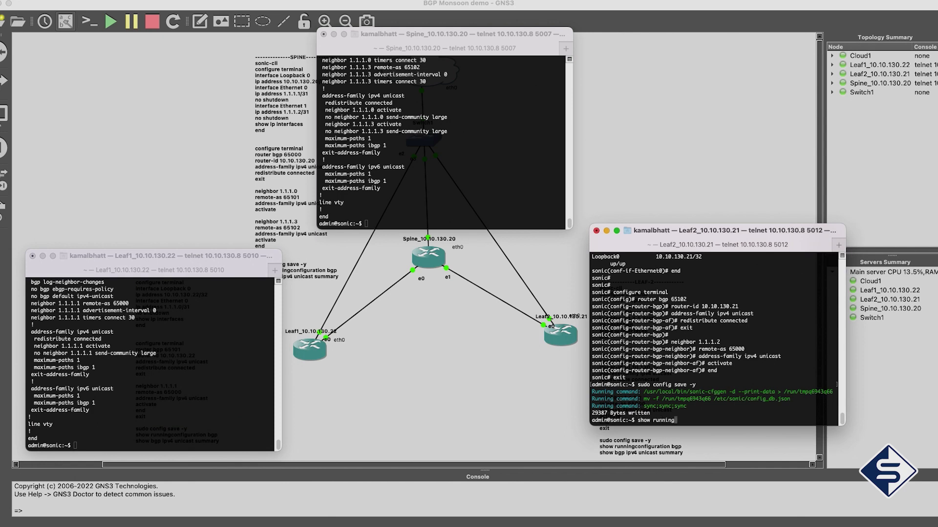
text(configuration bgp)
key(Return)
Resize and reposition the three consoles so each BGP output is visible
drag(680, 236, 774, 280)
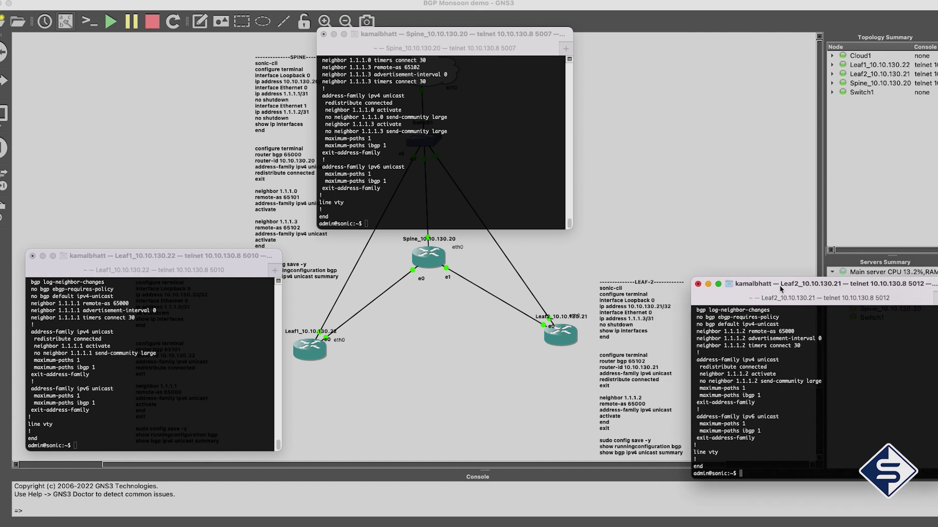
drag(690, 270, 626, 120)
drag(317, 229, 306, 384)
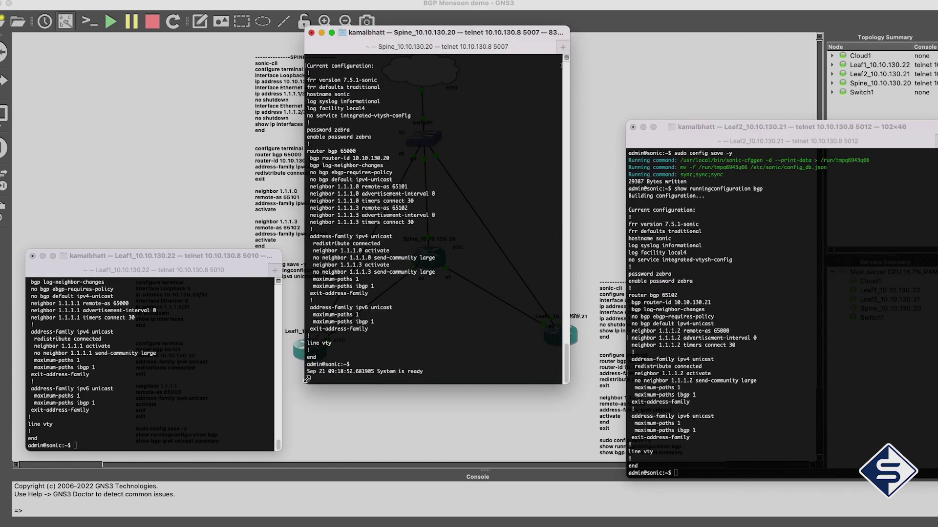
drag(28, 254, 17, 103)
scroll(366, 248, up, 3)
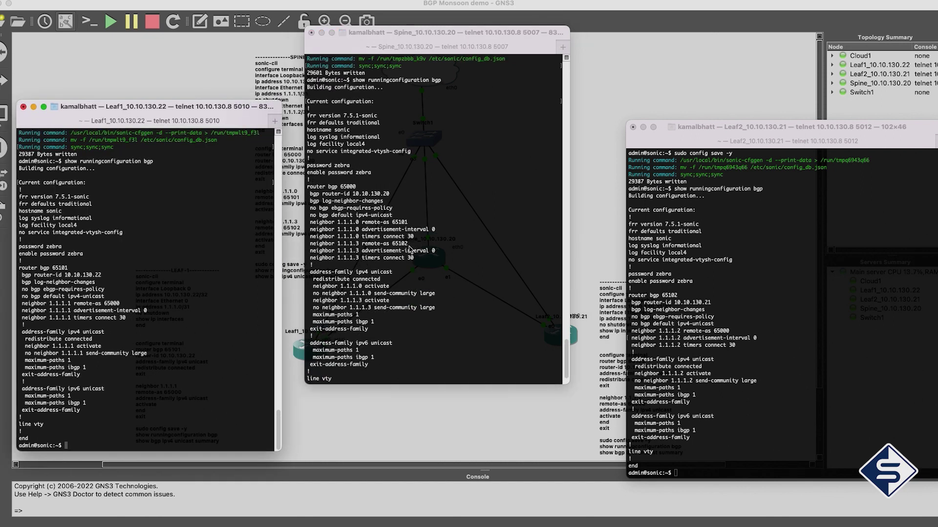
drag(570, 386, 579, 412)
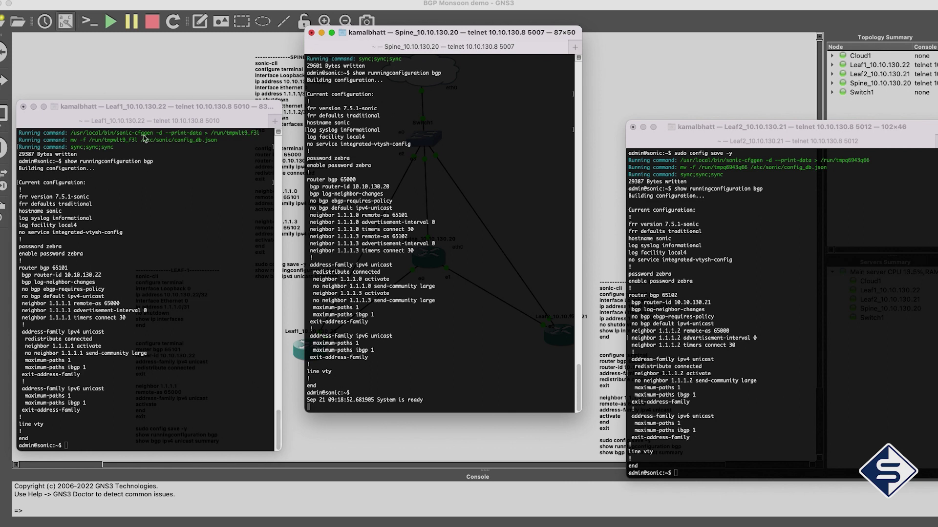
drag(145, 112, 152, 94)
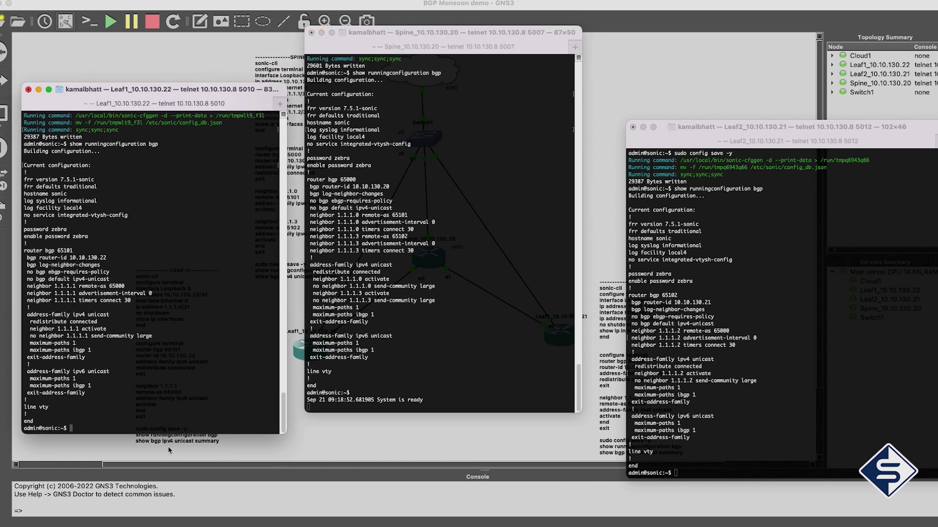
Run 'show bgp ipv4 unicast summary' on the Spine console
triple_click(156, 397)
click(413, 343)
key(Return)
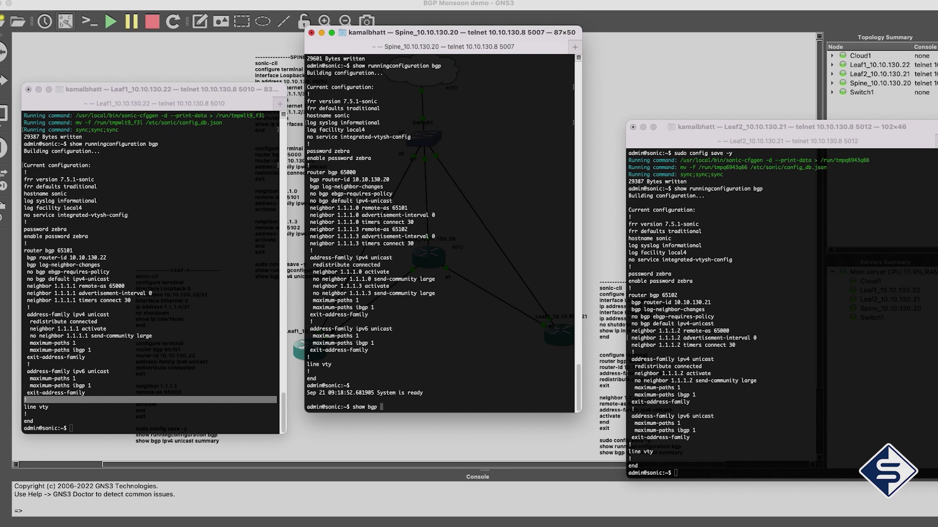
text(show bgp ipv4 unicast summary)
key(Return)
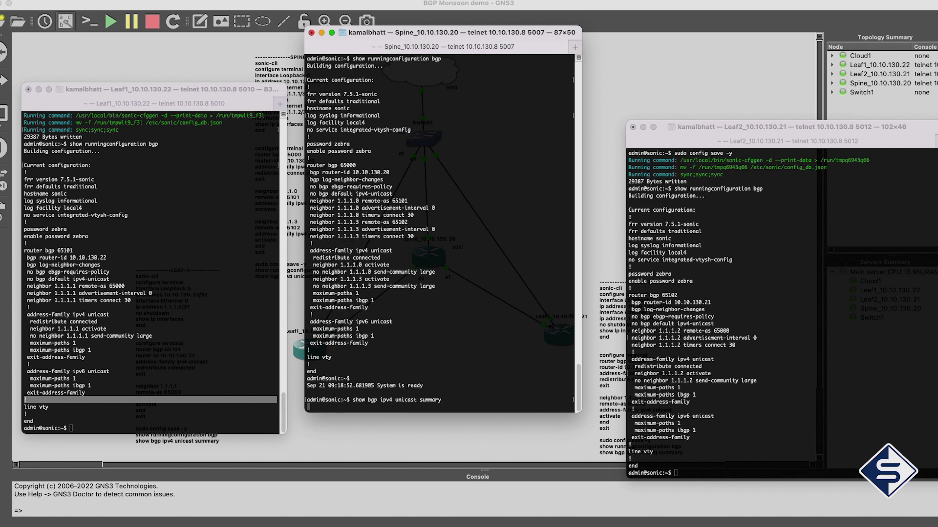
Run 'show bgp ipv4 unicast summary' on Leaf1 and Leaf2
click(206, 343)
text(show bgp unica)
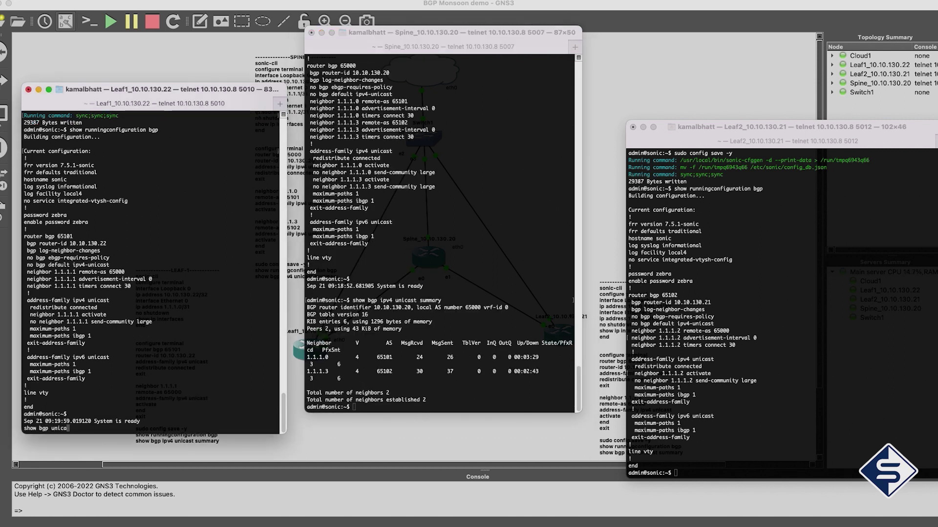
text(t)
key(BackSpace)
key(BackSpace)
key(BackSpace)
key(BackSpace)
text(ipv4 unicast summary)
key(Return)
click(735, 410)
text(sho)
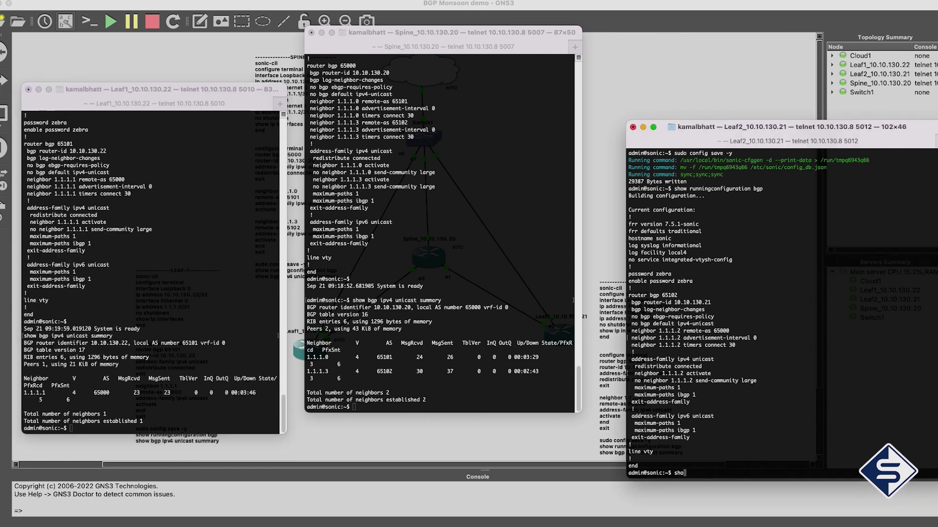
text(w bgp ipv4 unicast summary)
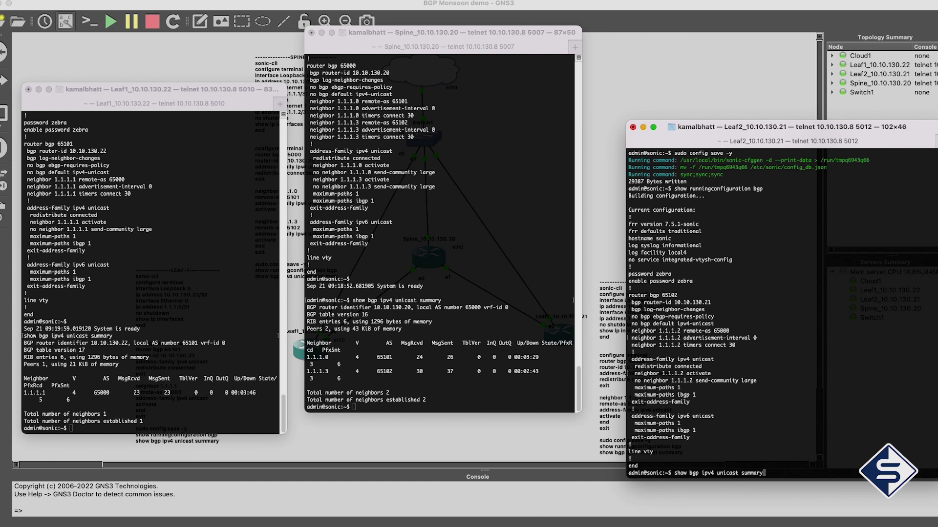
key(Return)
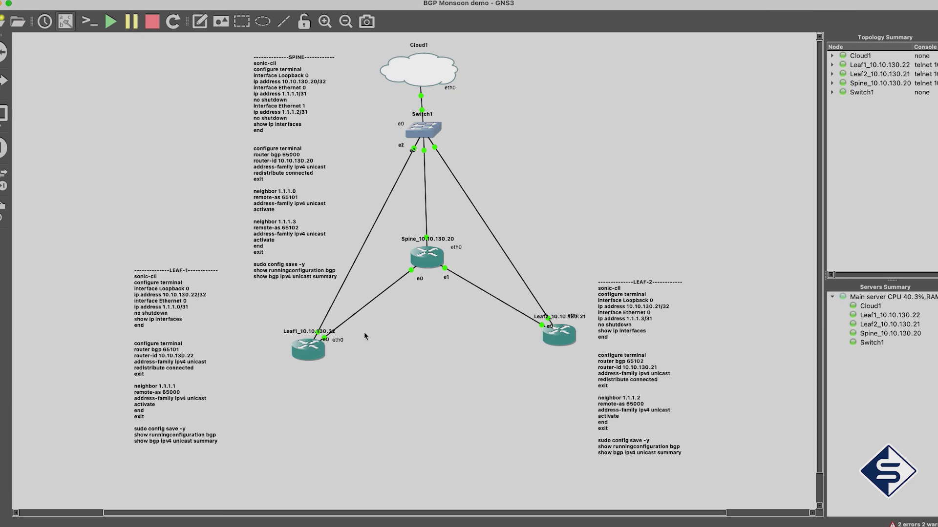
Start a capture on the Spine–Leaf1 link with the default Ethernet settings
right_click(398, 282)
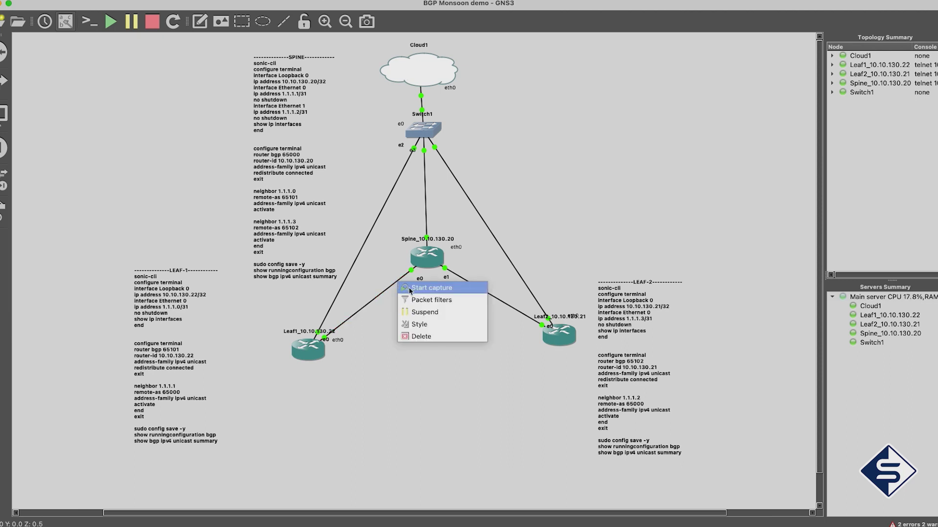
click(410, 289)
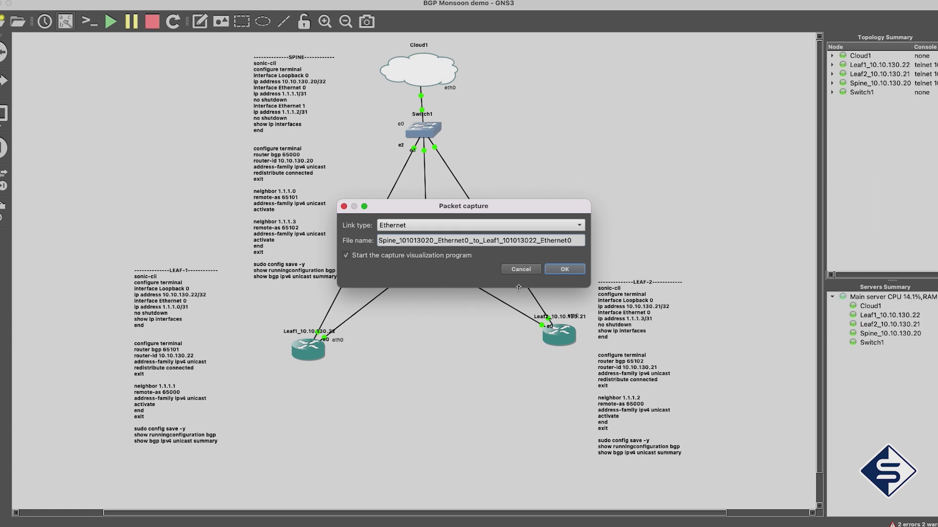
click(565, 270)
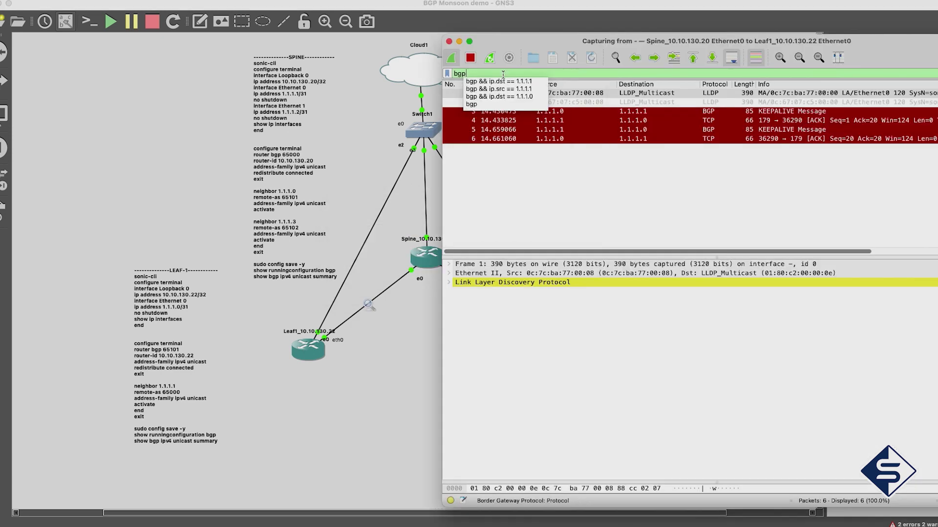
Apply the 'bgp' display filter so only the KEEPALIVEs between 1.1.1.0 and 1.1.1.1 are listed
key(Return)
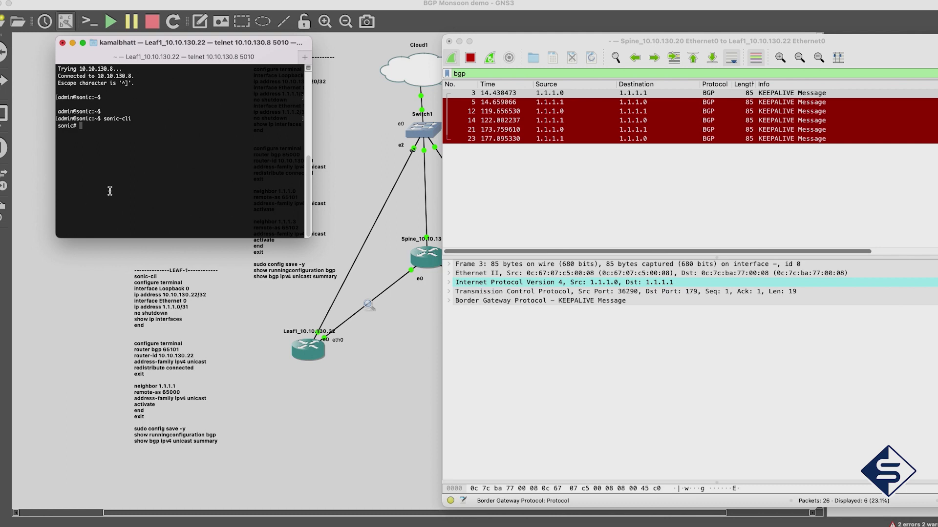
On Leaf1's sonic-cli, enter configuration mode for interface Ethernet 0
text(configure terminal)
key(Return)
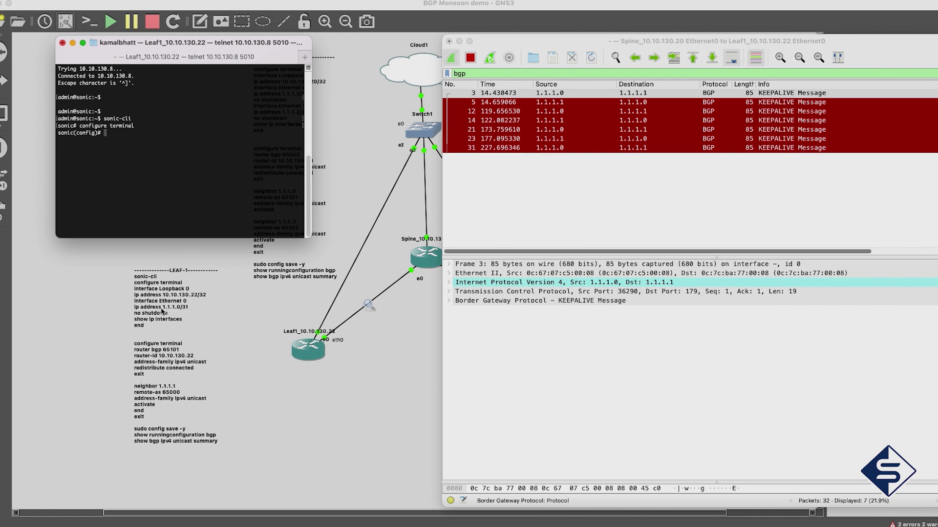
text(inter)
key(Tab)
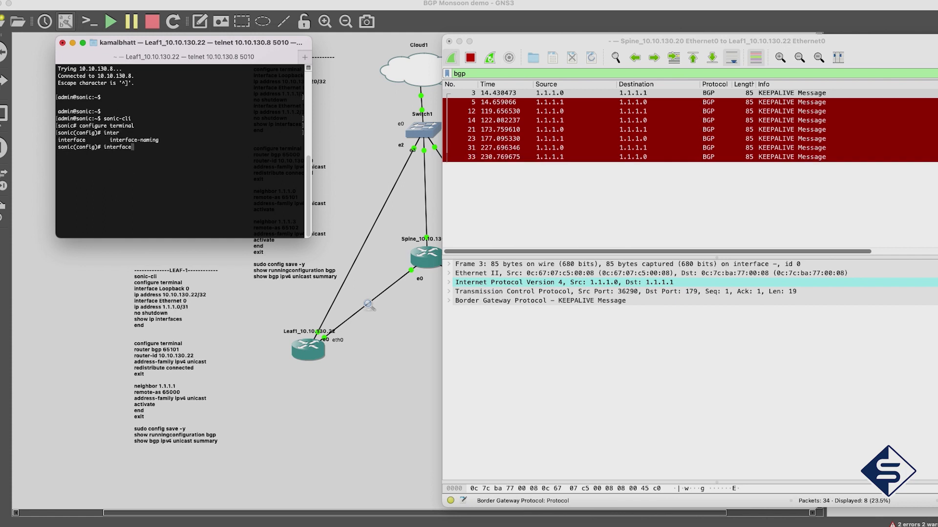
text(E)
key(Tab)
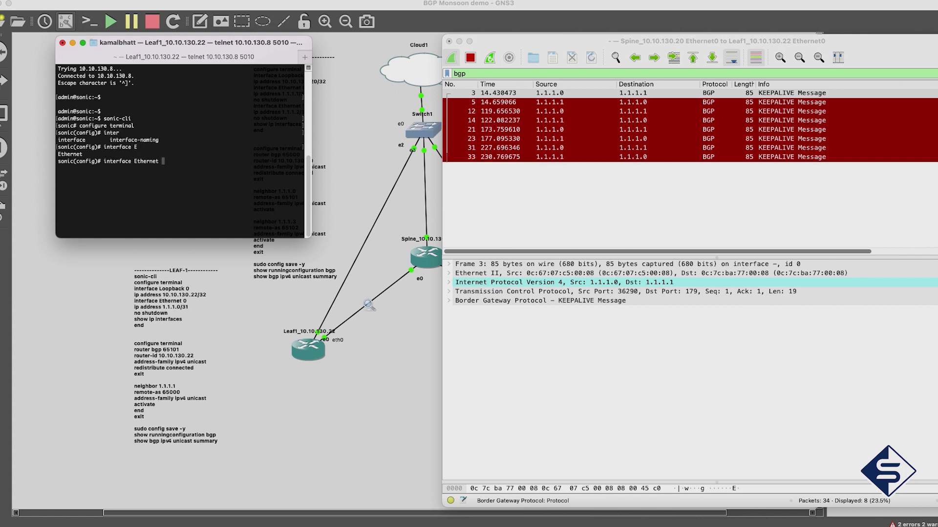
text(0)
key(Return)
Shut down and re-enable Ethernet0, then exit configuration mode
text(shutdown)
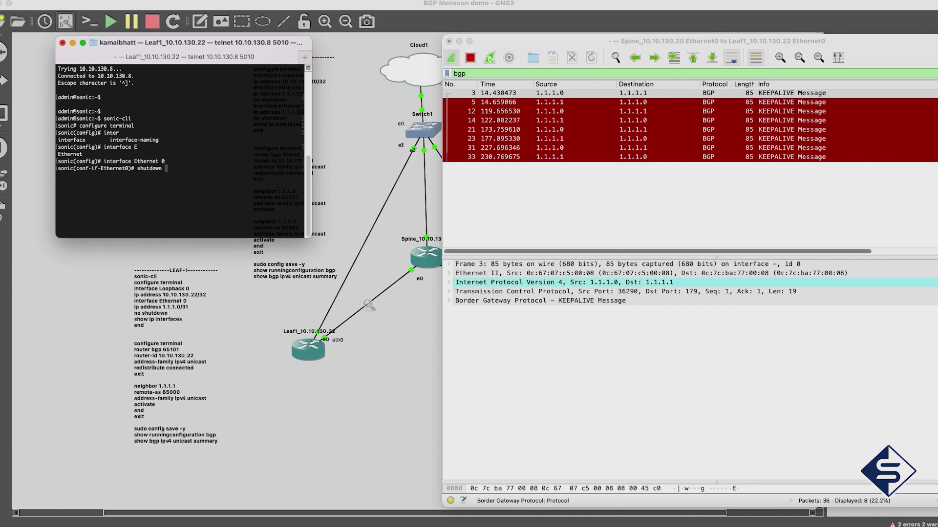
key(Return)
text(no shutdown)
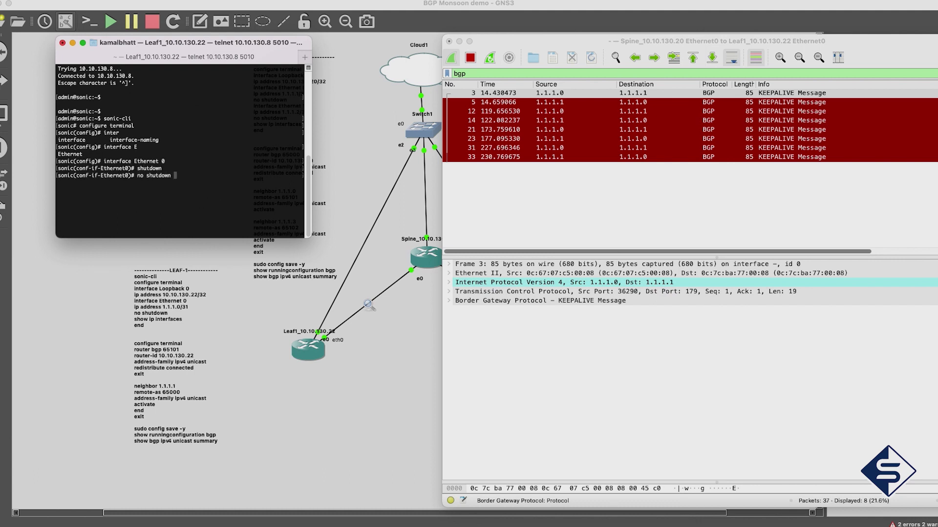
key(Return)
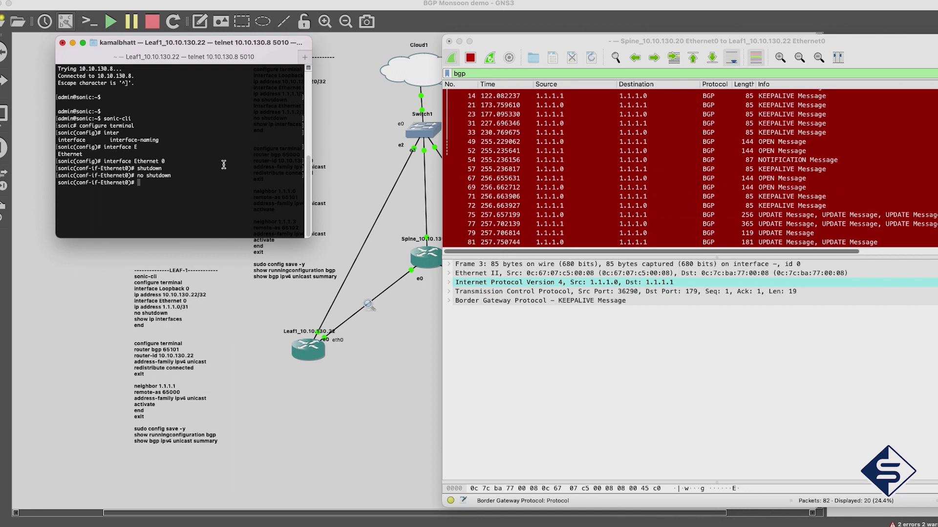
text(exit)
key(Return)
text(exit)
key(Return)
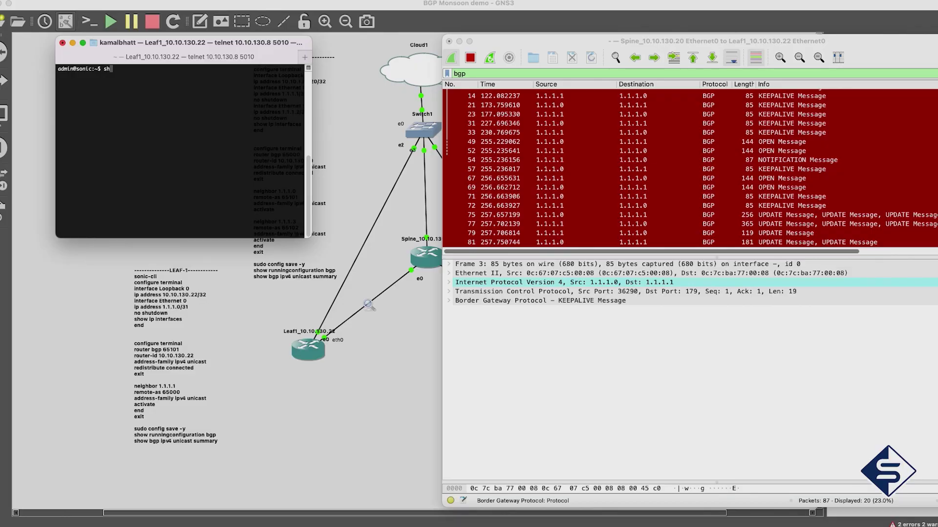
Run 'show bgp ipv4 unicast summary' on Leaf1 and arrange its console beside the Wireshark capture
text(ow bgp ipv4 unicast summary)
key(Return)
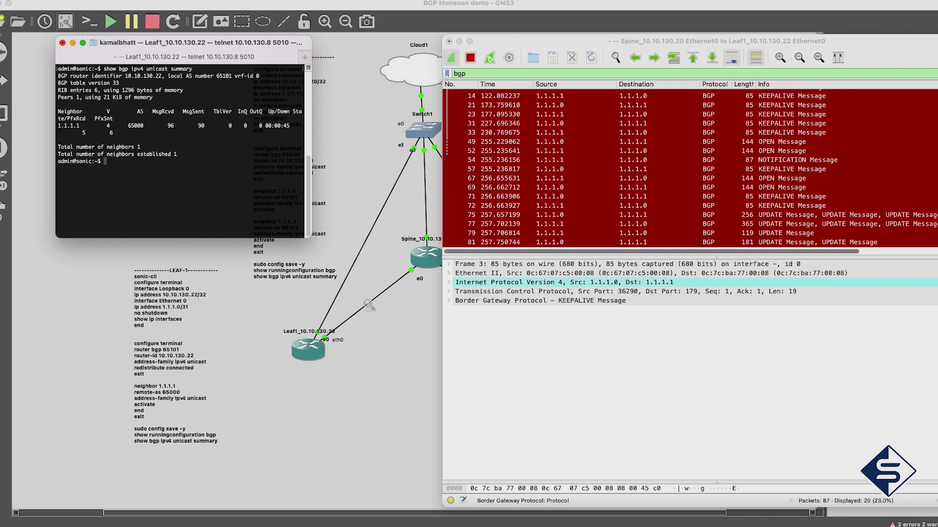
drag(303, 244, 386, 245)
drag(519, 46, 471, 46)
click(347, 160)
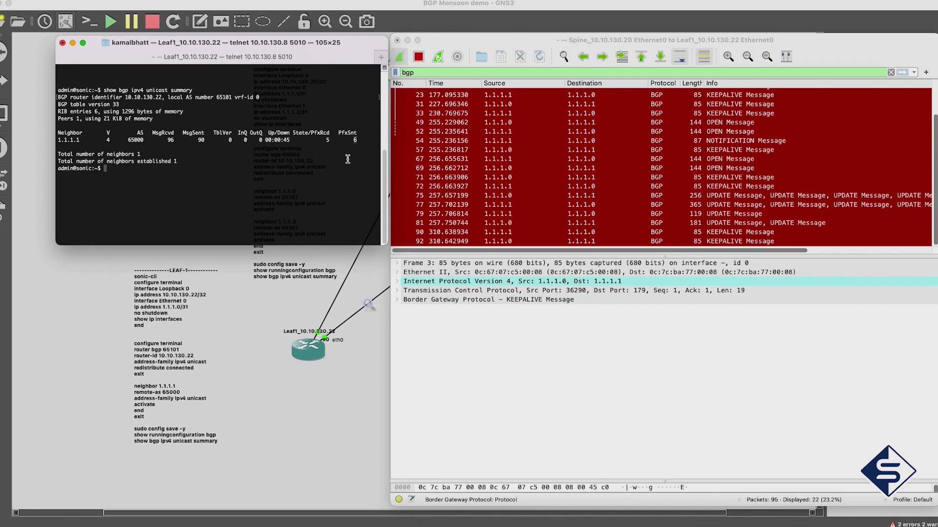
Extend the display filter to 'bgp && ip.src==1.1.1.1' so only BGP sent from 1.1.1.1 shows
click(421, 73)
text(&&)
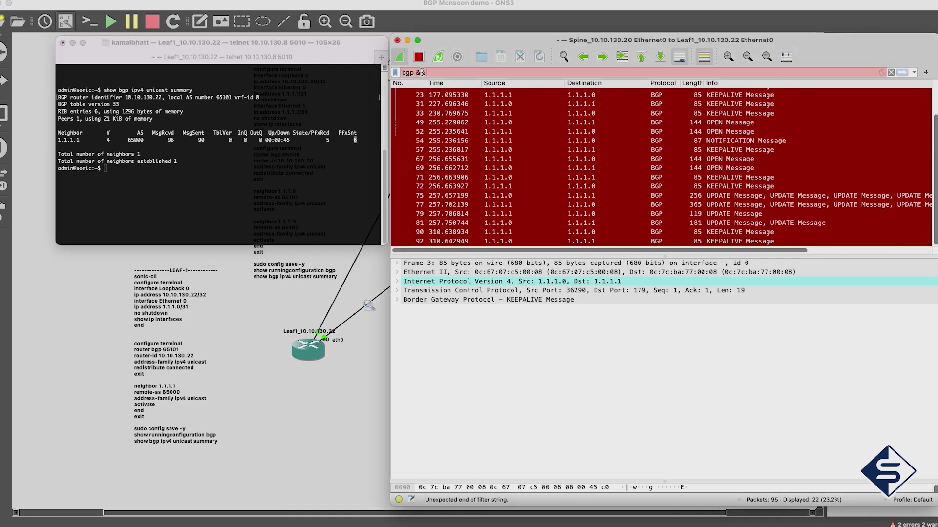
text( ip.)
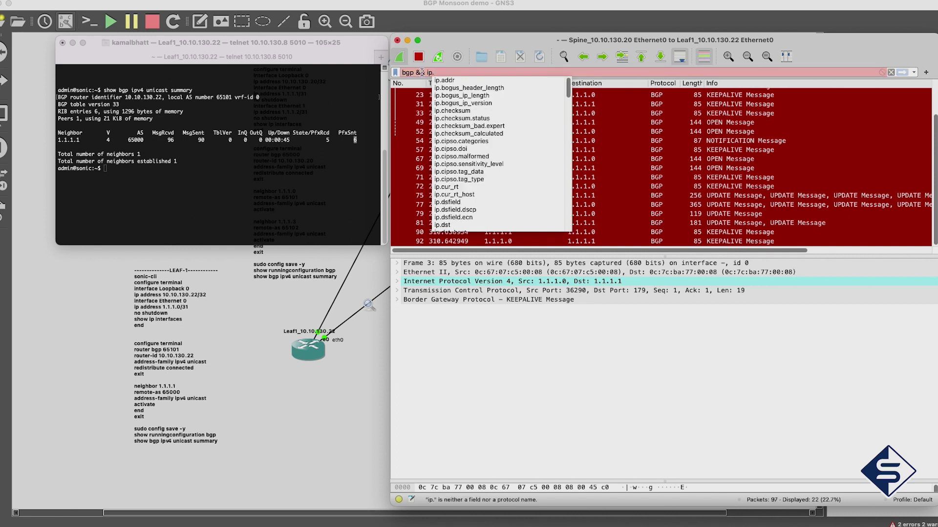
text(src=1.1.1.1)
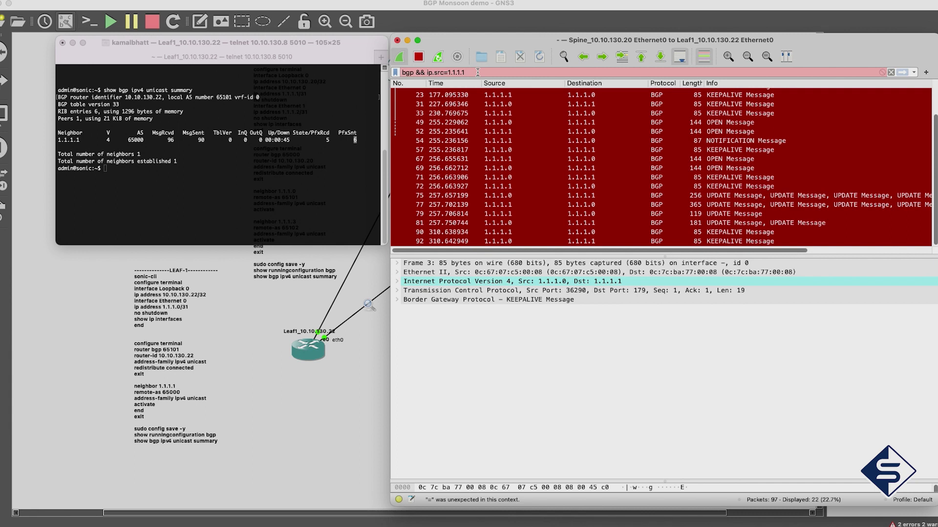
text(=)
key(Return)
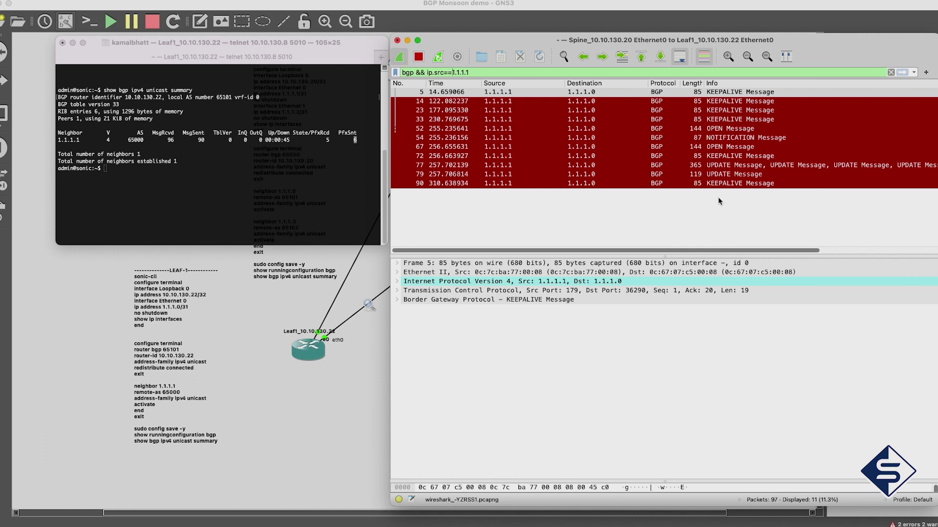
Select packet 77, enlarge the details pane, and expand the first UPDATE's prefix and path attributes
click(725, 167)
drag(648, 252, 650, 194)
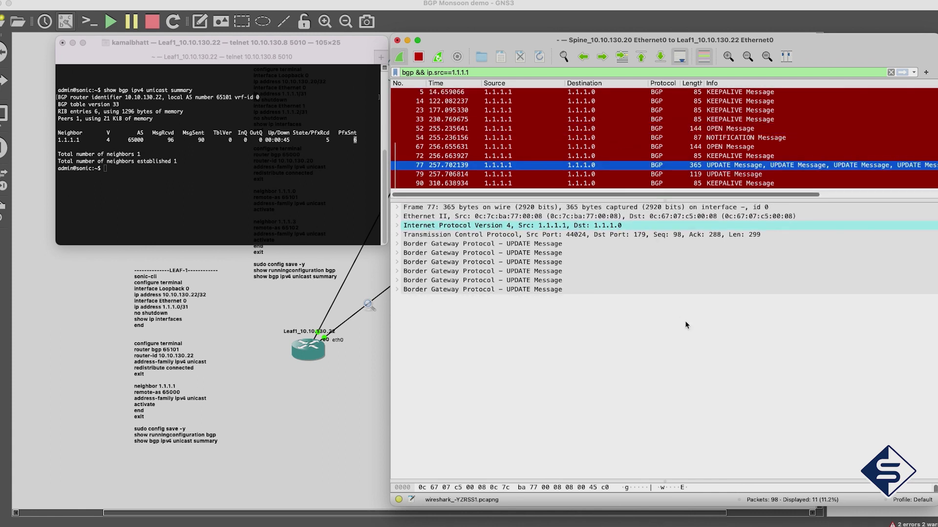
click(398, 245)
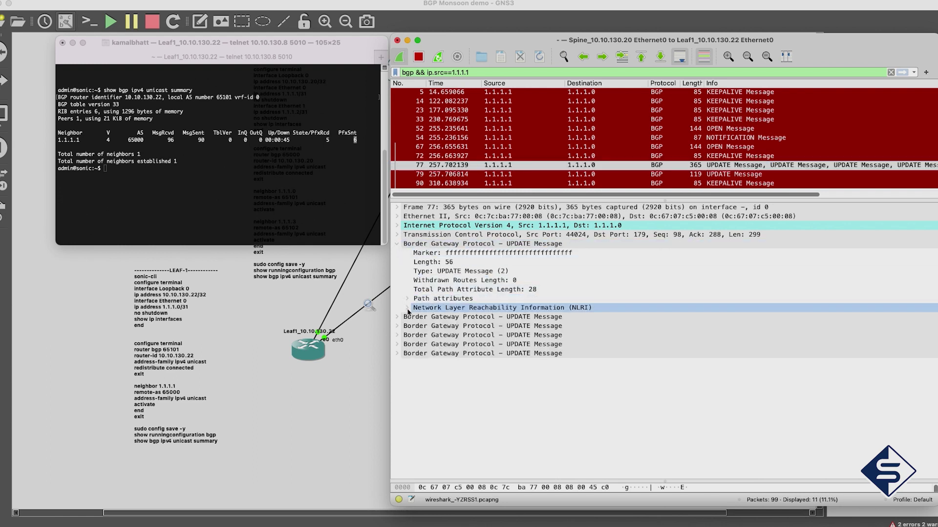
click(407, 308)
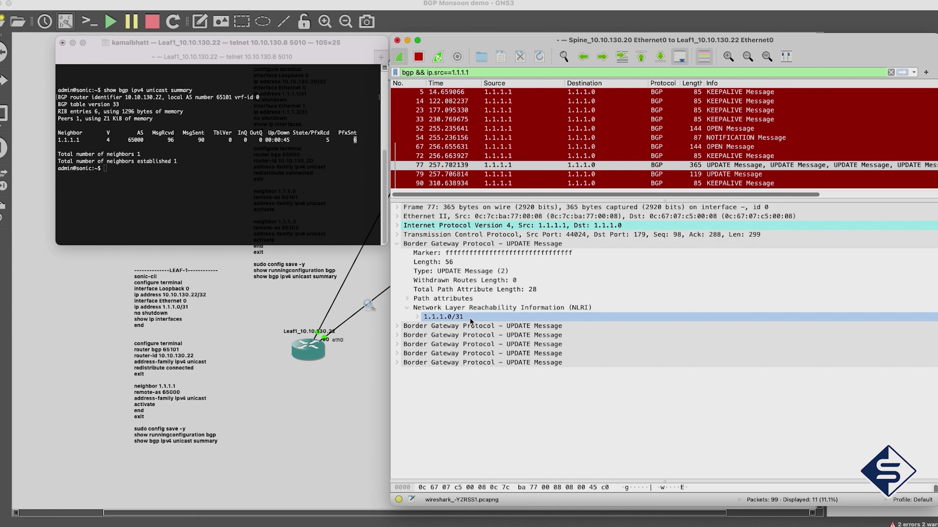
click(407, 298)
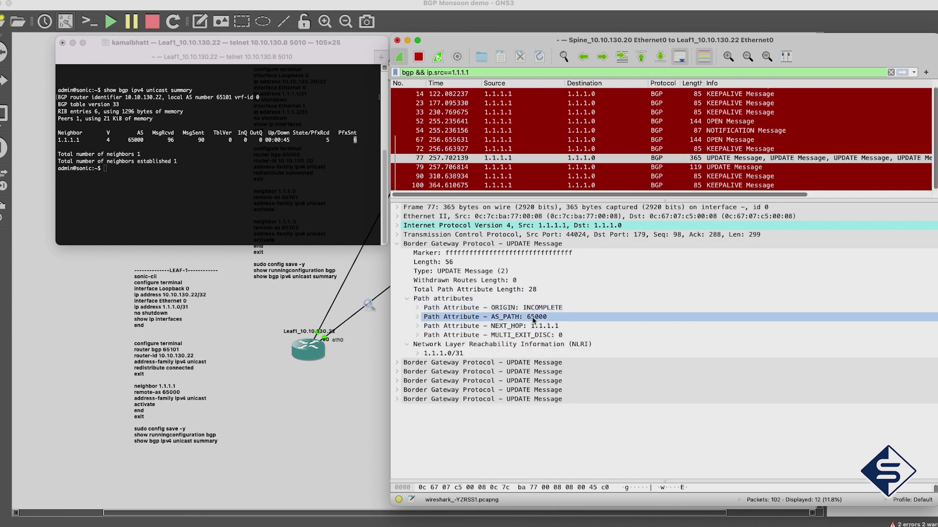
Expand the second UPDATE to show prefix 1.1.1.2/31 and AS_PATH 65000
click(397, 364)
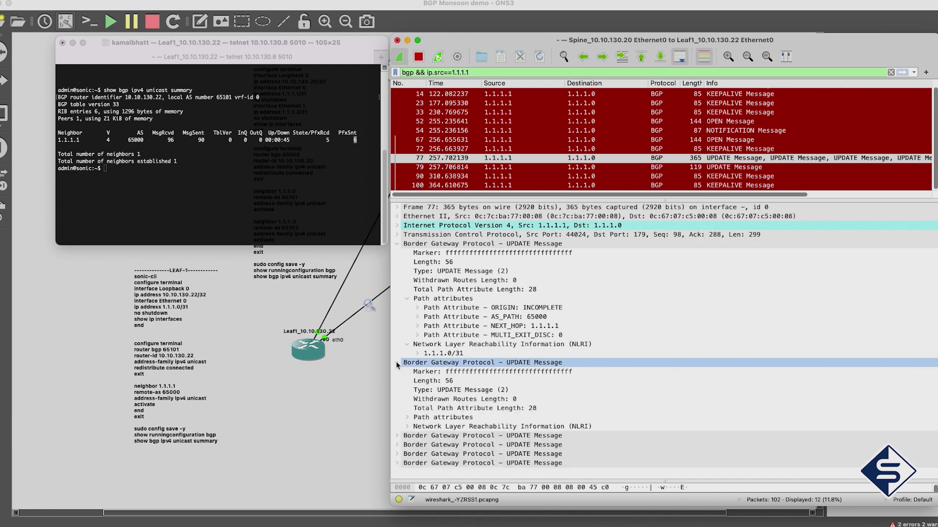
click(407, 426)
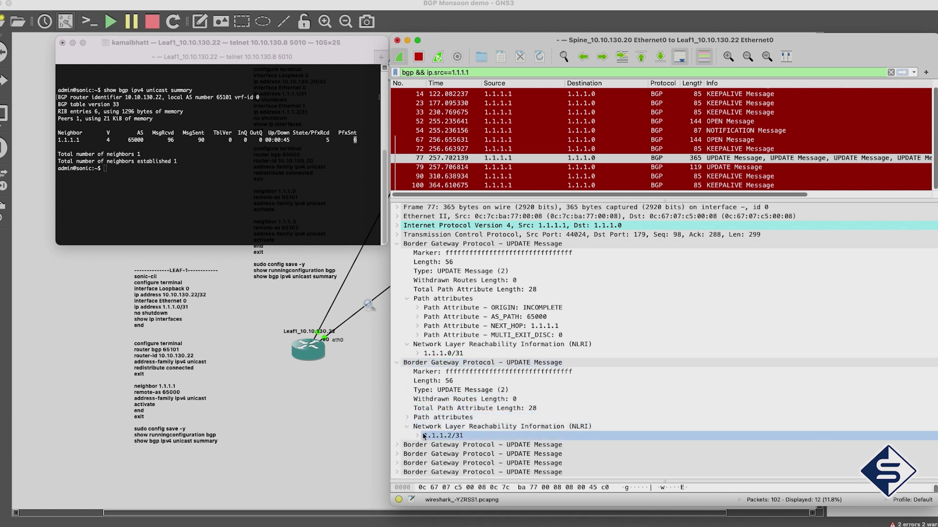
click(407, 418)
scroll(419, 419, down, 2)
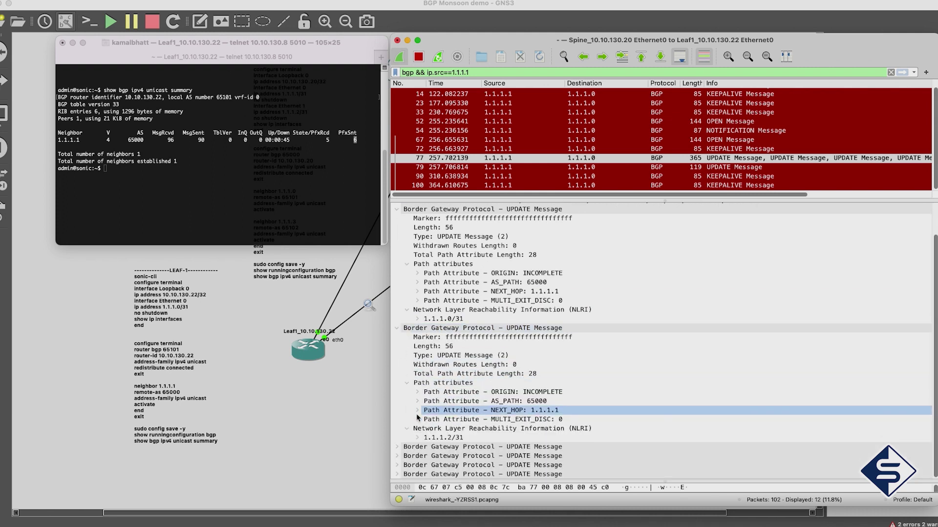
click(530, 402)
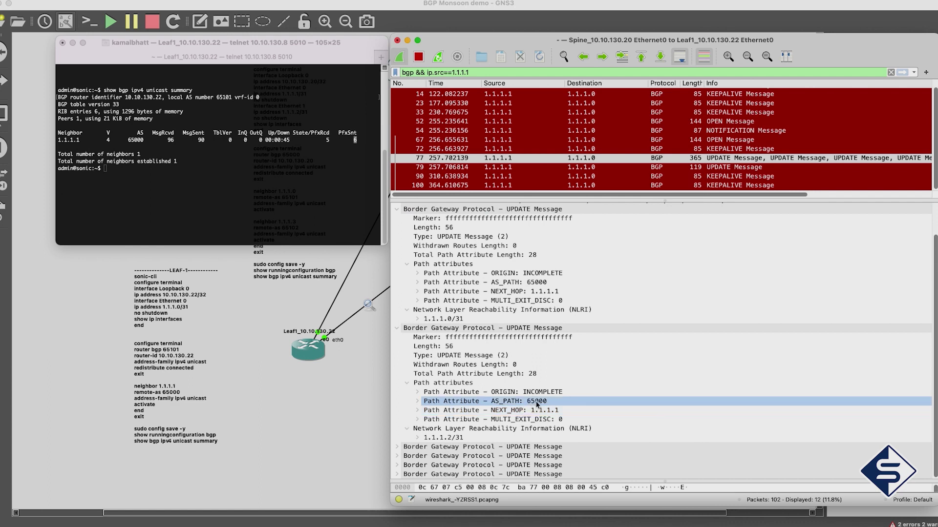
Expand the third UPDATE to show prefix 10.10.130.0/23 and its AS_PATH
click(396, 446)
scroll(396, 445, down, 2)
click(398, 447)
click(408, 447)
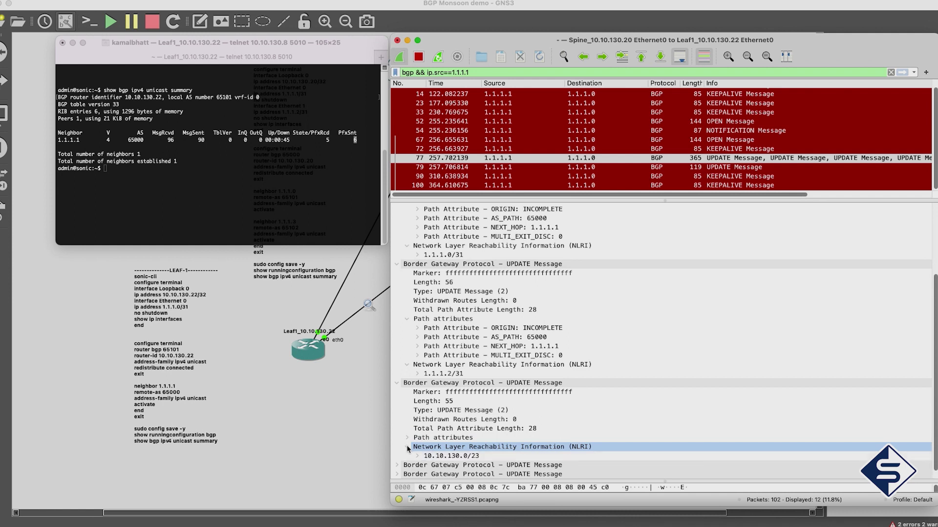
click(407, 437)
click(530, 455)
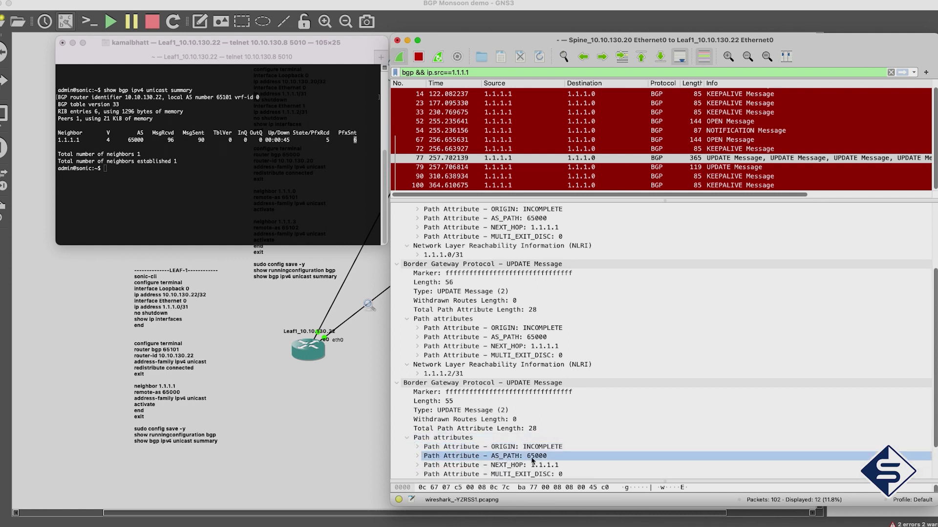
Expand the fourth UPDATE and its NLRI to reveal prefix 10.10.130.20/32
scroll(533, 463, down, 2)
click(534, 465)
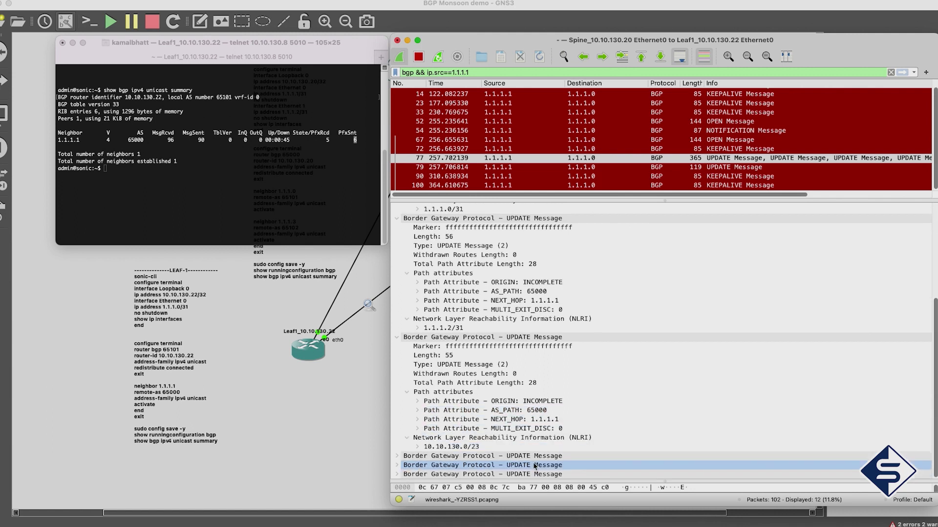
click(405, 456)
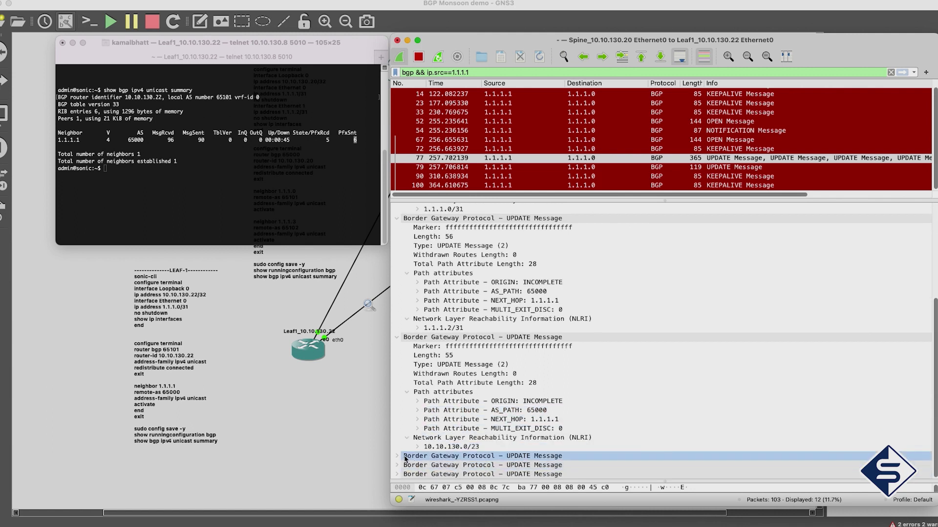
click(397, 456)
scroll(405, 455, down, 2)
click(407, 456)
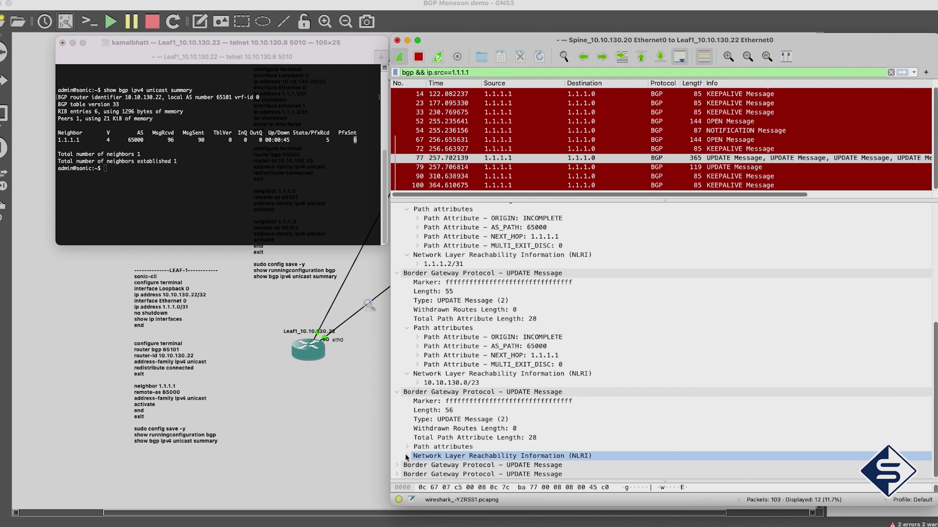
click(407, 456)
Expand the fourth UPDATE's path attributes to check its AS_PATH value
scroll(408, 457, down, 1)
click(409, 437)
click(407, 438)
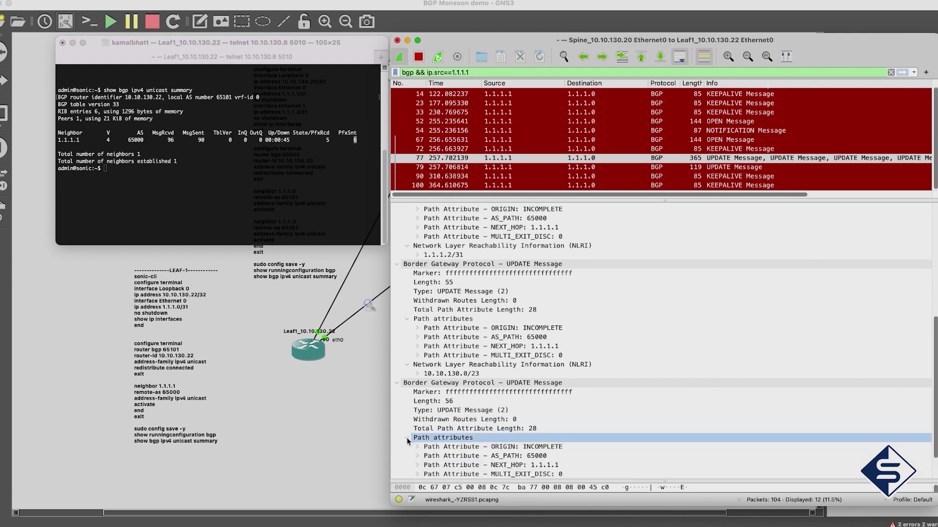
click(497, 455)
scroll(496, 456, down, 3)
click(493, 456)
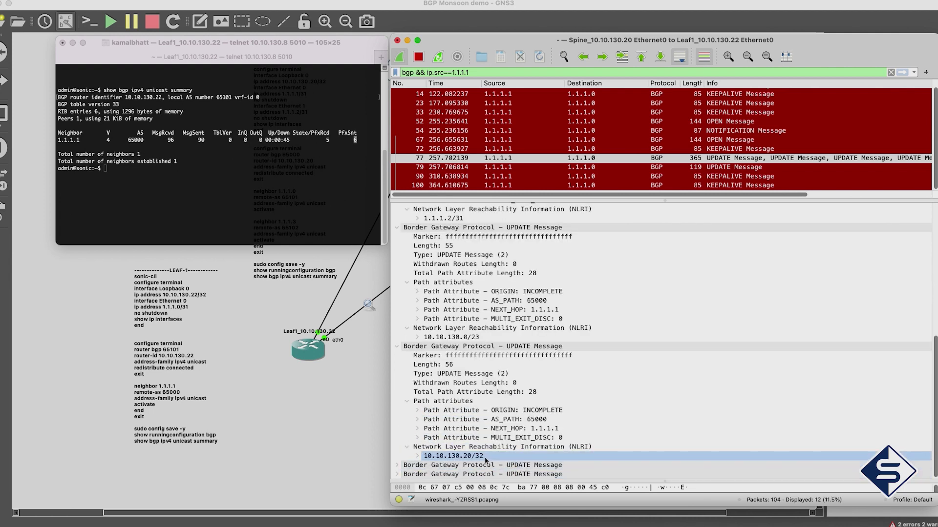
drag(494, 458, 398, 471)
Expand the last UPDATE showing 10.10.130.21/32 and its AS_PATH, then select packet 79
click(397, 467)
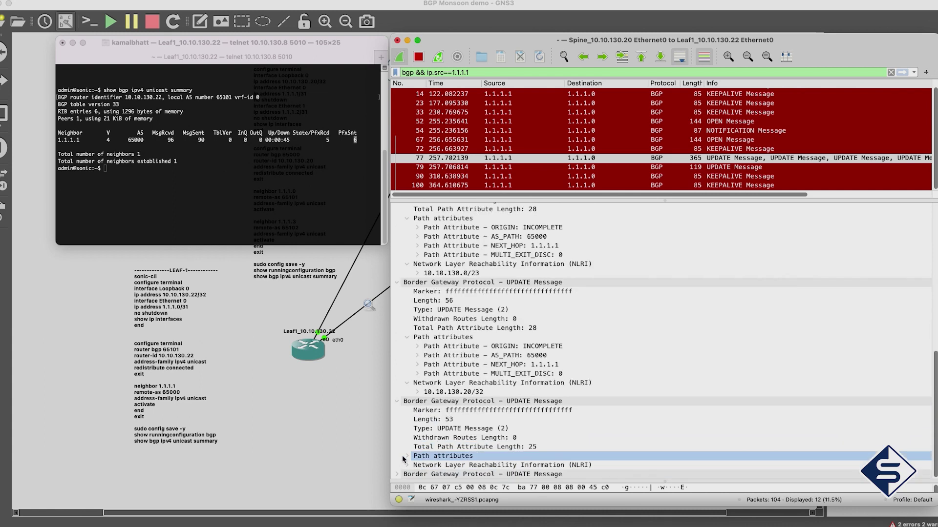
click(408, 465)
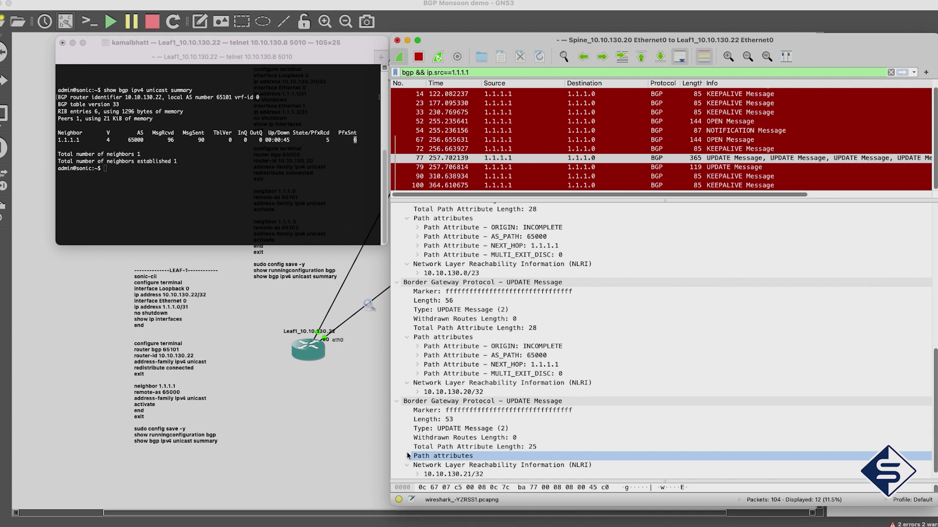
scroll(410, 461, down, 1)
click(420, 447)
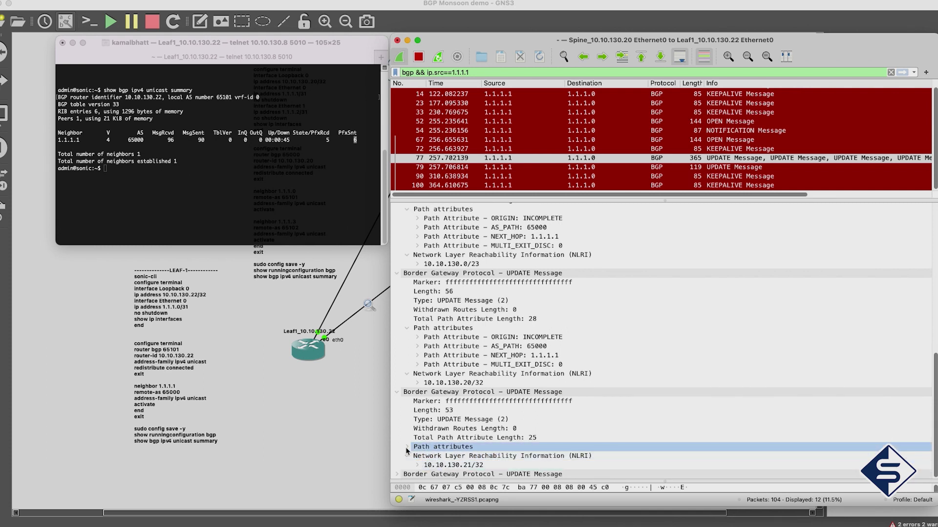
click(407, 447)
click(518, 438)
key(ctrl+Down)
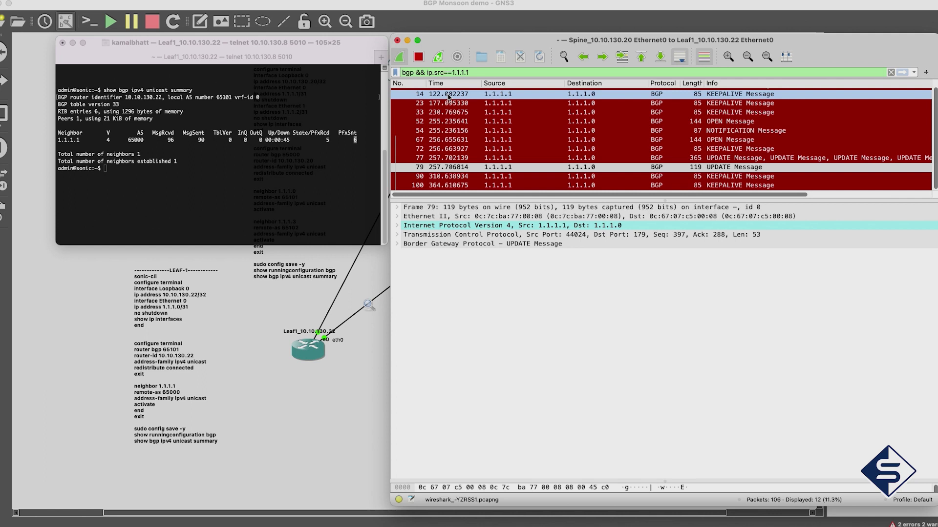
Change the filter to 'bgp && ip.dst==1.1.1.1' and select packet 75
key(BackSpace)
key(BackSpace)
key(BackSpace)
text(dst)
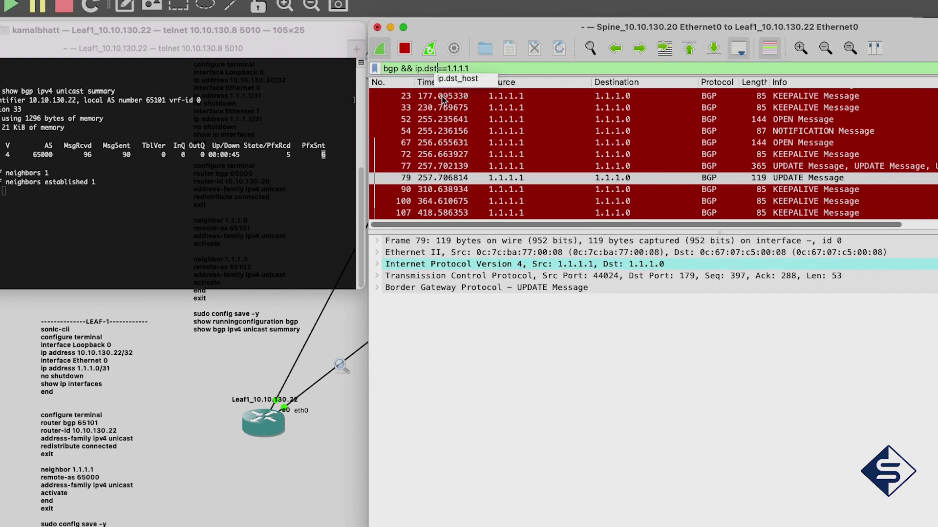
key(Return)
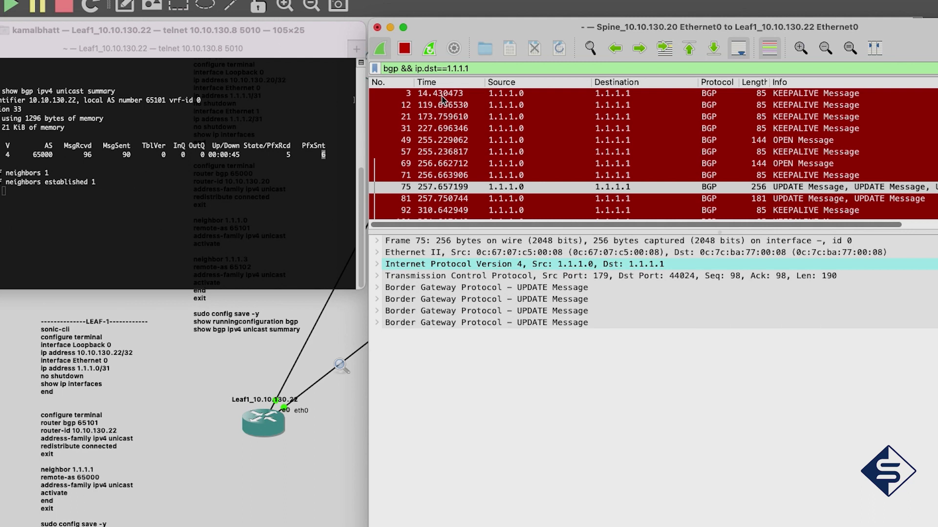
click(841, 191)
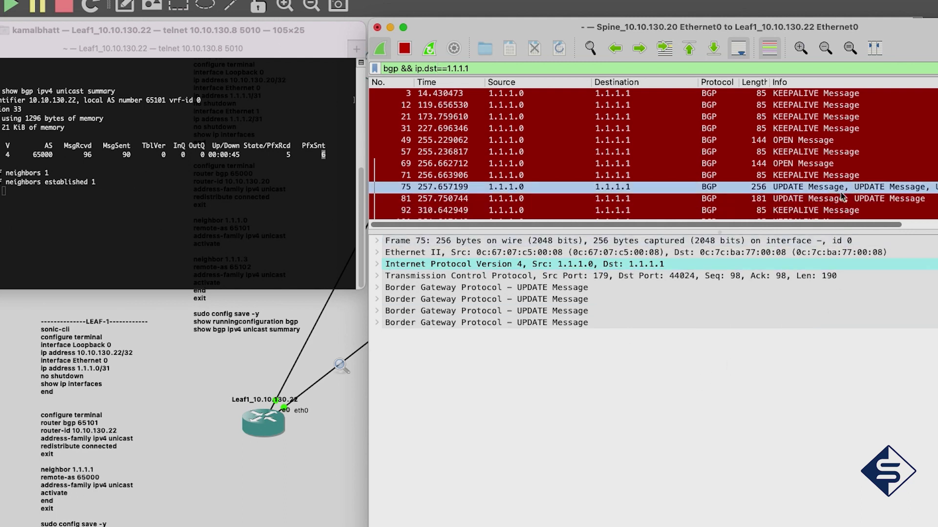
click(841, 198)
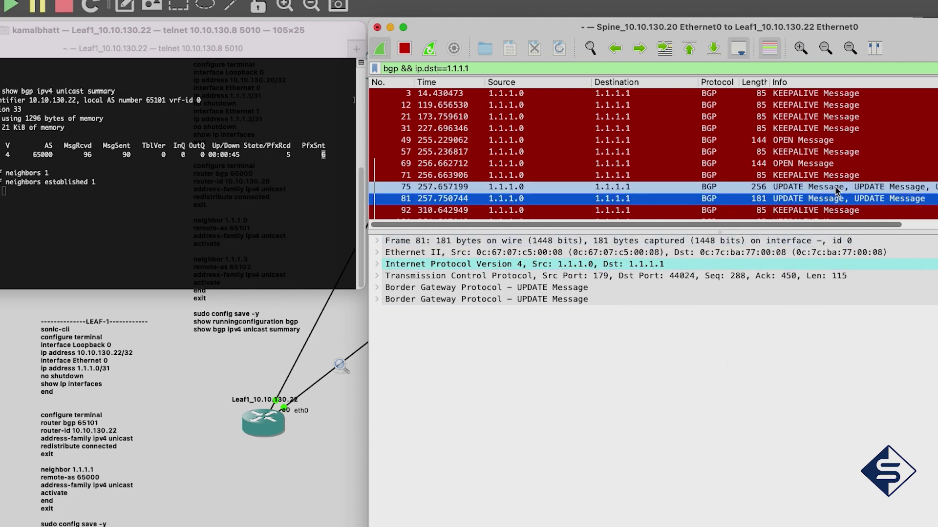
click(837, 189)
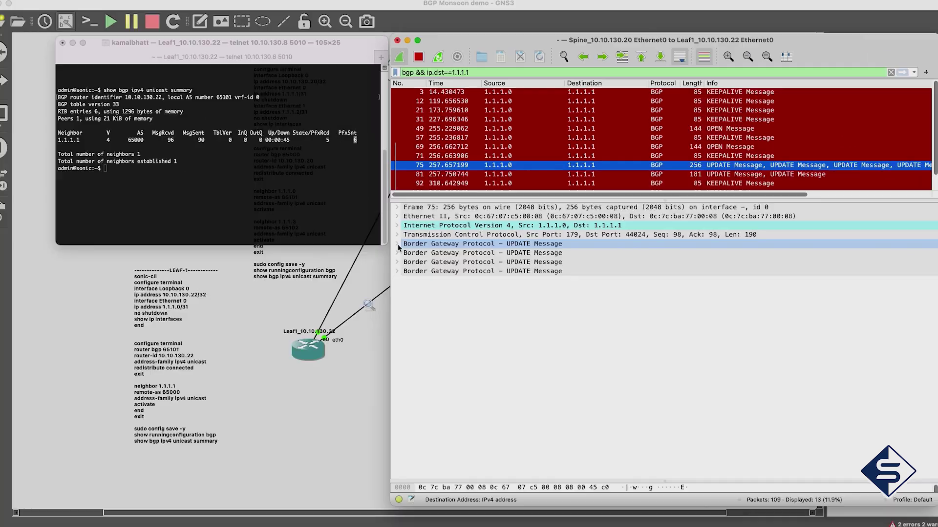
Expand packet 75's UPDATEs to show prefixes 1.1.1.0/31 and 10.10.130.22/32 with AS_PATH 65101
click(376, 287)
click(430, 429)
drag(428, 356, 404, 472)
click(486, 363)
double_click(486, 363)
click(397, 467)
scroll(398, 444, down, 5)
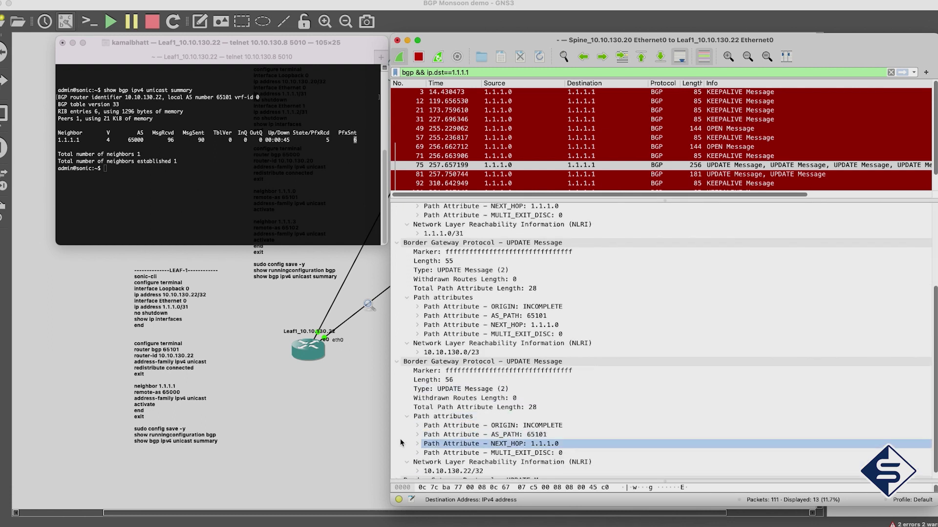